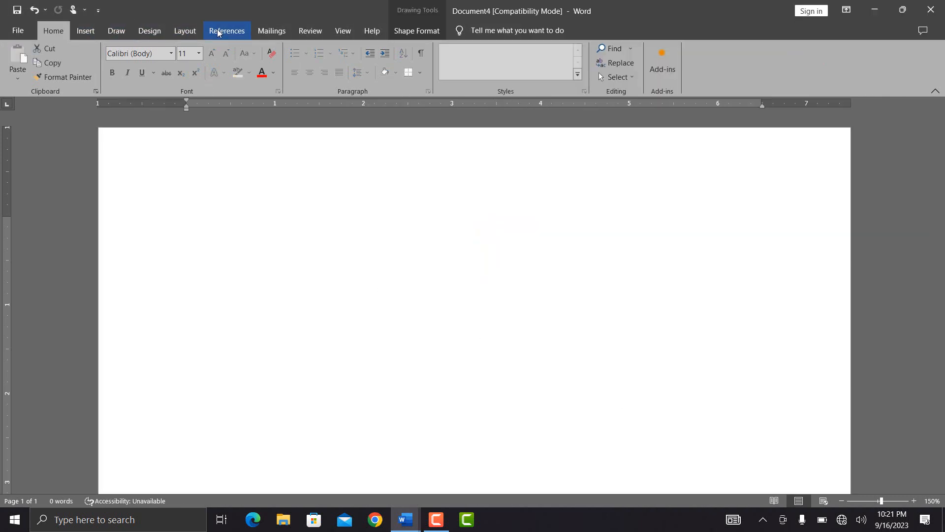
Step: Set a custom paper size of 2.5 inches wide by 3.78 inches high for the whole document
left_click(194, 29)
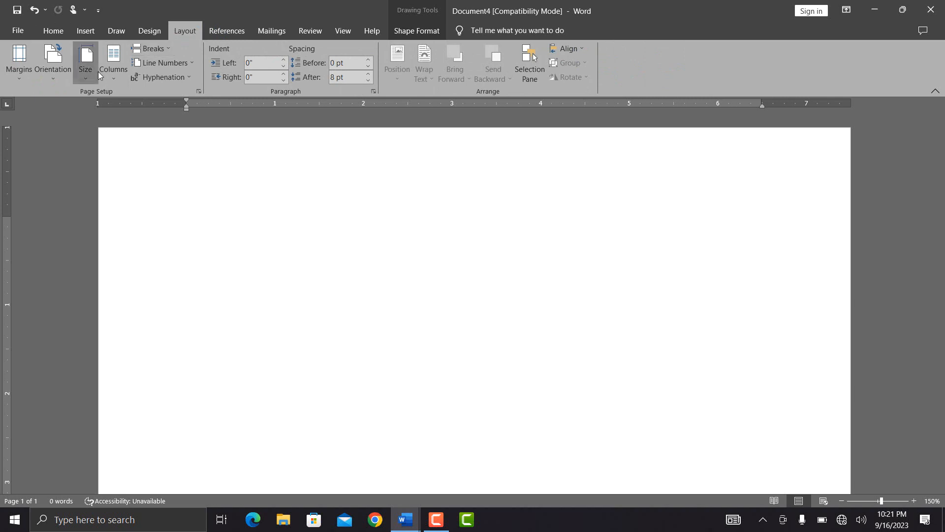
left_click(85, 62)
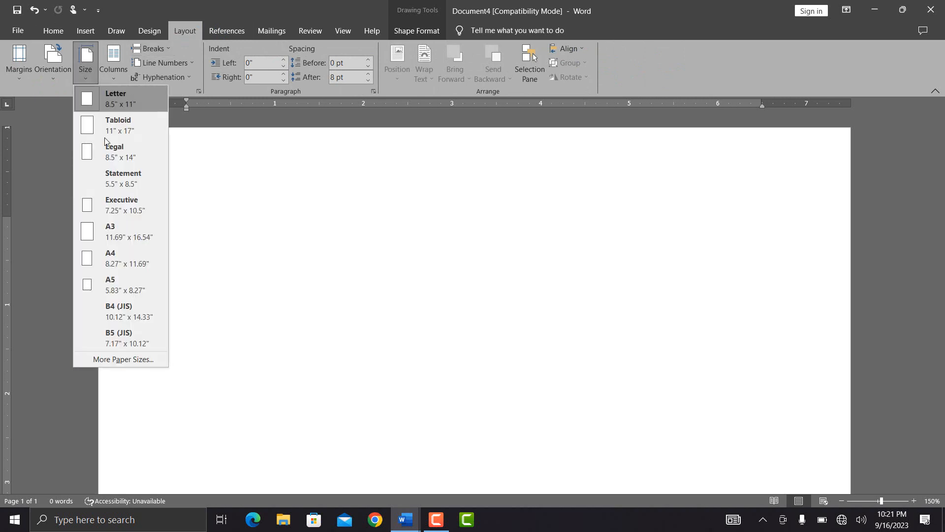
left_click(131, 362)
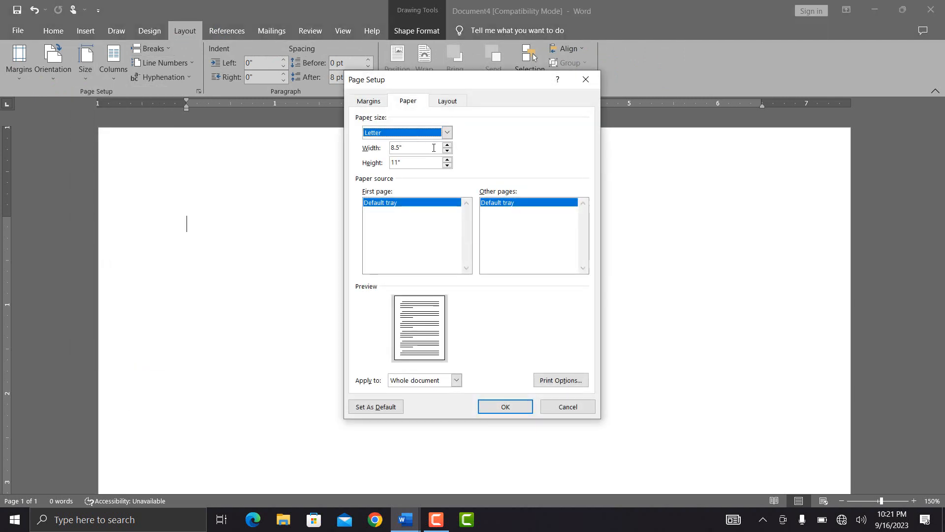
left_click(434, 147)
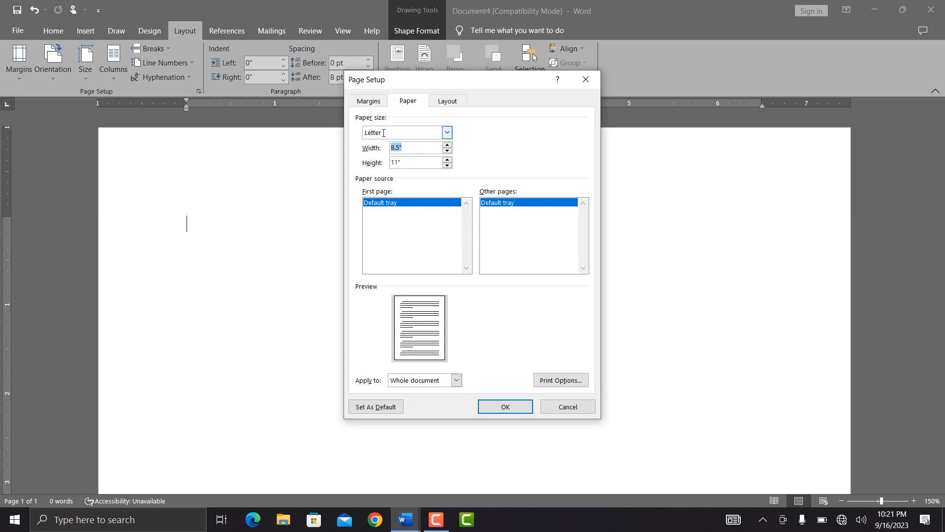
type("2")
key("Tab")
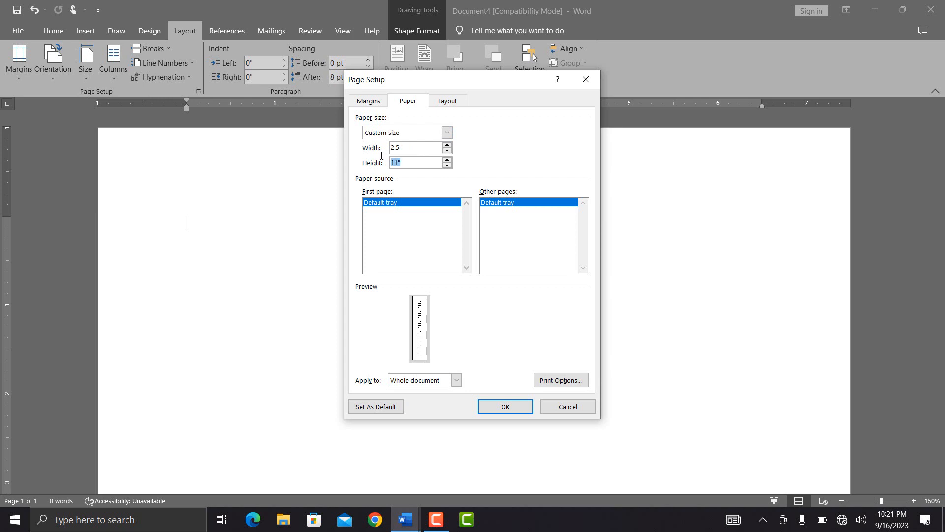
type("3.78")
left_click(506, 409)
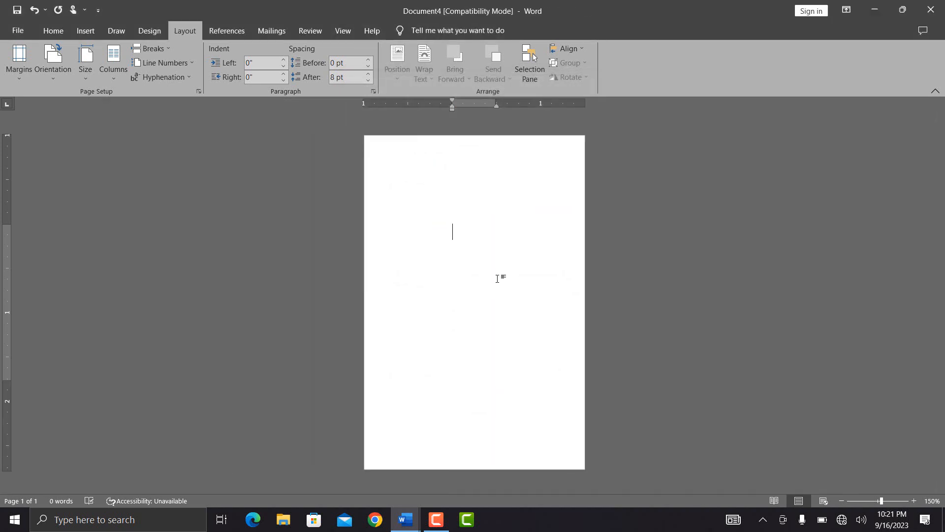
Step: Draw a rounded rectangle about 2.55 by 1.08 inches across the upper part of the page
left_click(82, 35)
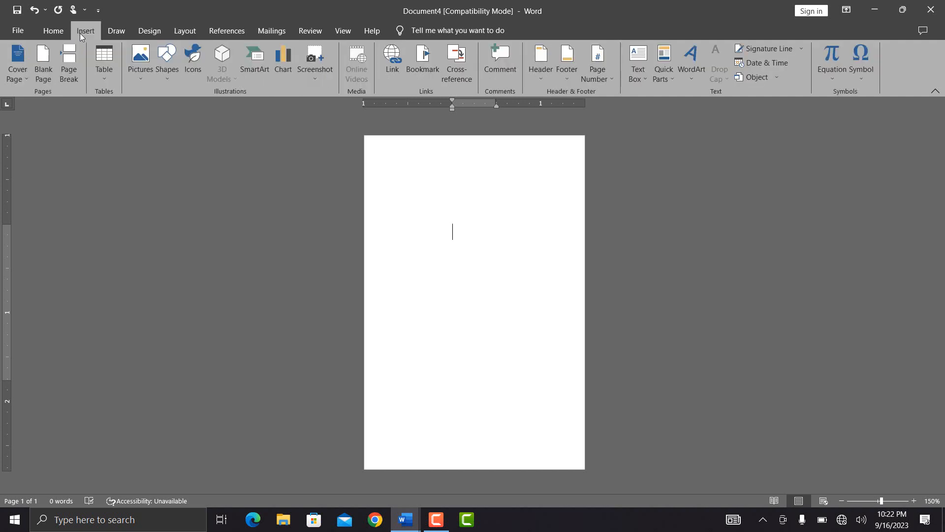
left_click(164, 76)
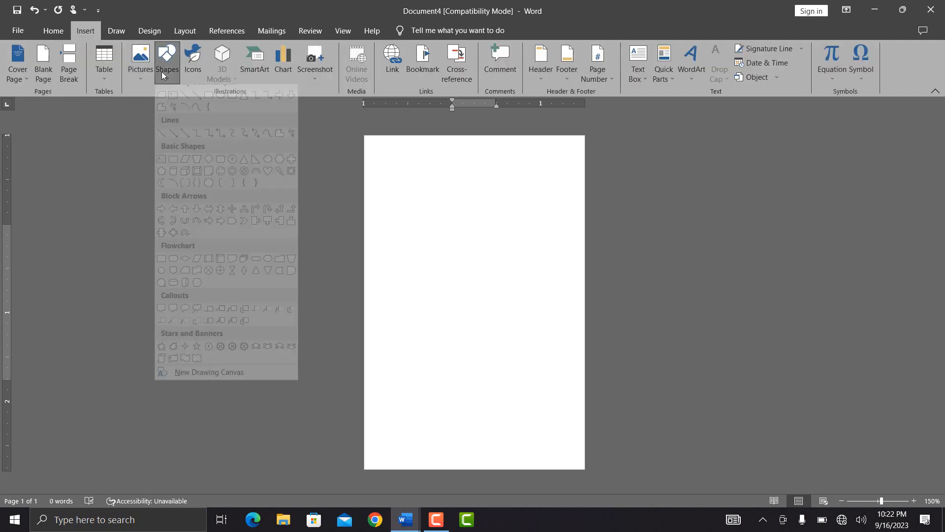
left_click(229, 107)
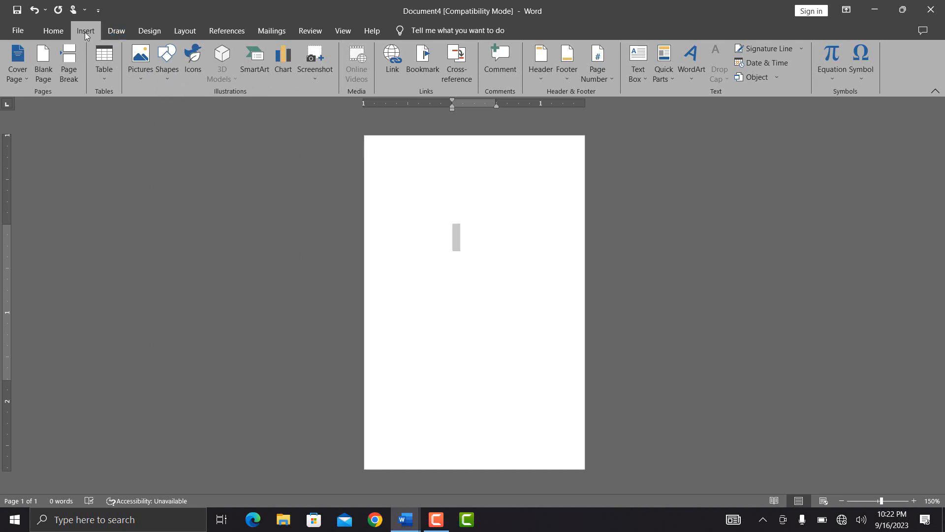
left_click(167, 68)
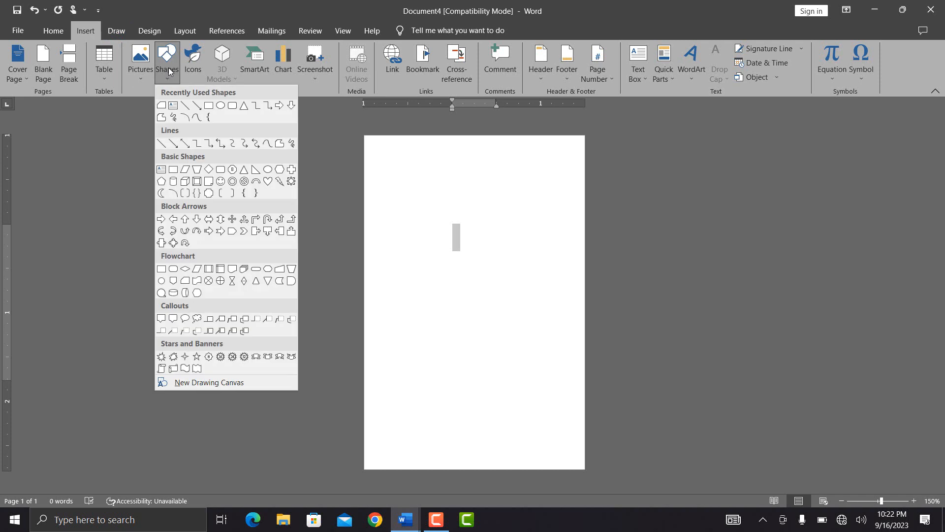
left_click(235, 108)
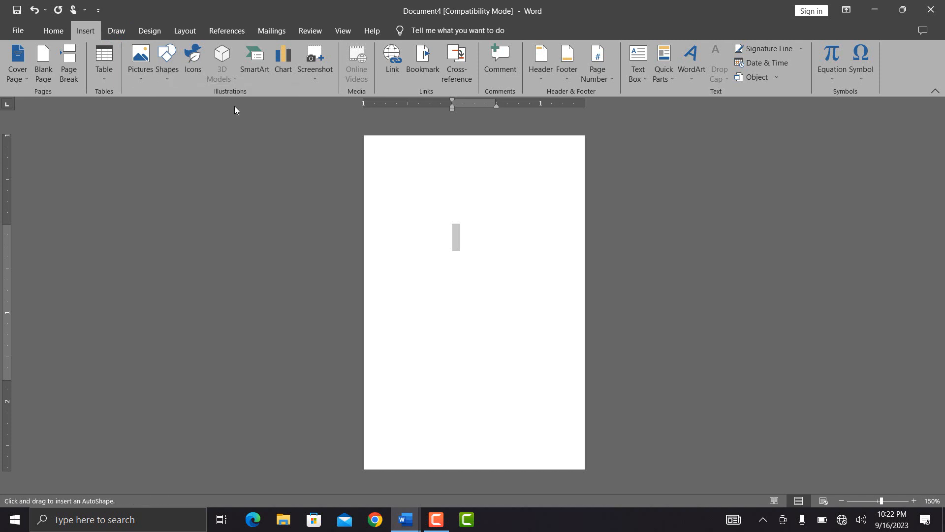
mouse_move(373, 148)
left_mouse_down()
mouse_move(605, 264)
mouse_move(568, 234)
mouse_move(593, 242)
left_mouse_up()
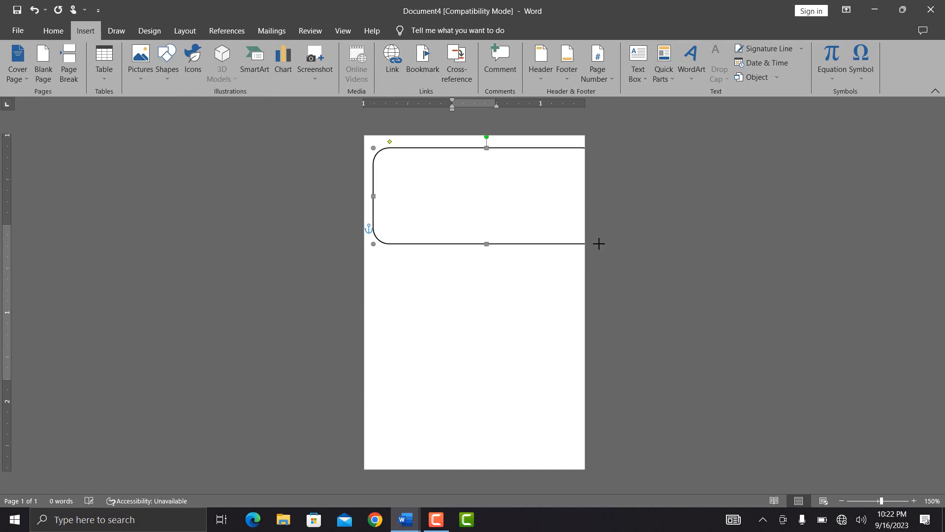
Step: Widen the rounded rectangle to about 2.91 inches and position it as a full-width band at the top of the page
mouse_move(497, 178)
left_mouse_down()
mouse_move(477, 177)
mouse_move(497, 163)
left_mouse_up()
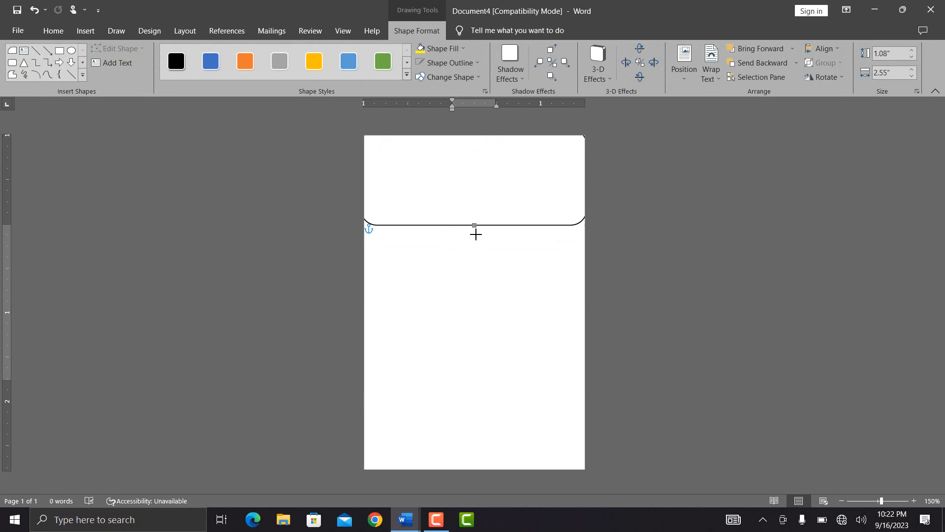
left_click_drag(476, 234, 465, 230)
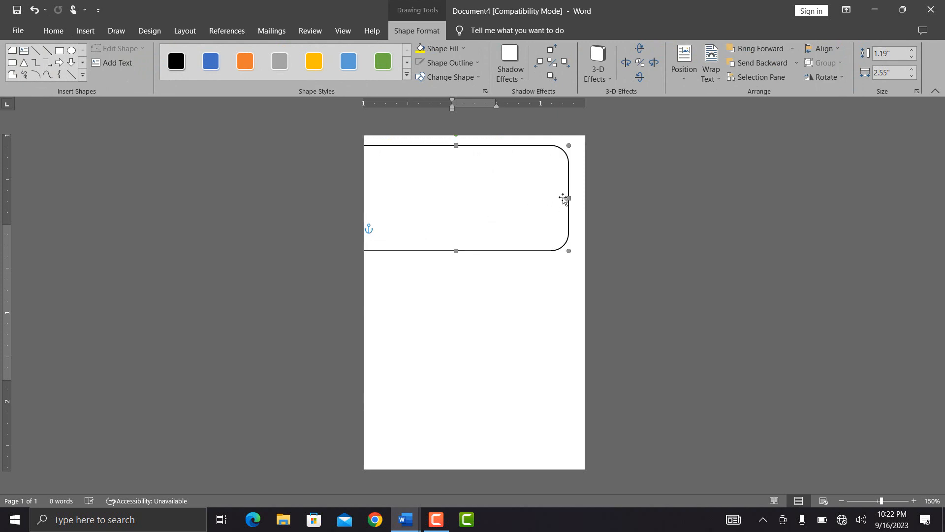
left_click_drag(569, 197, 600, 197)
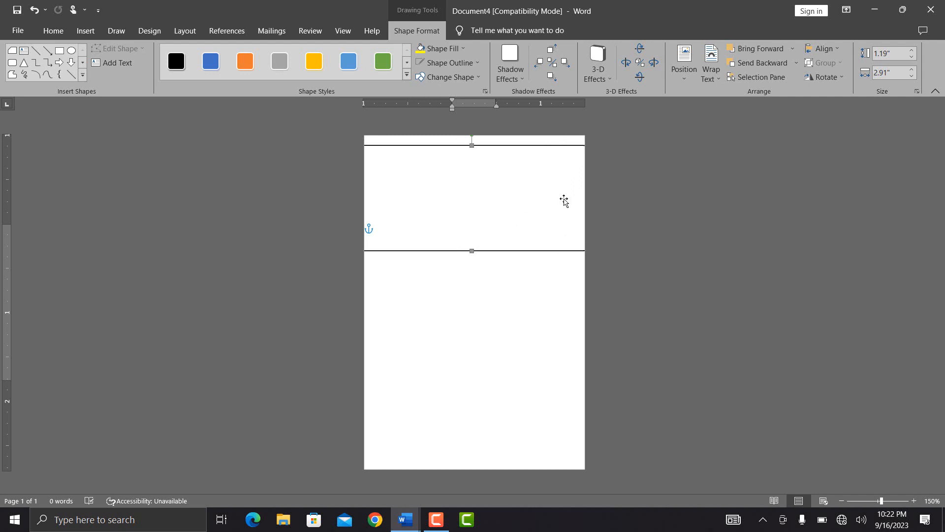
left_click_drag(472, 236, 472, 226)
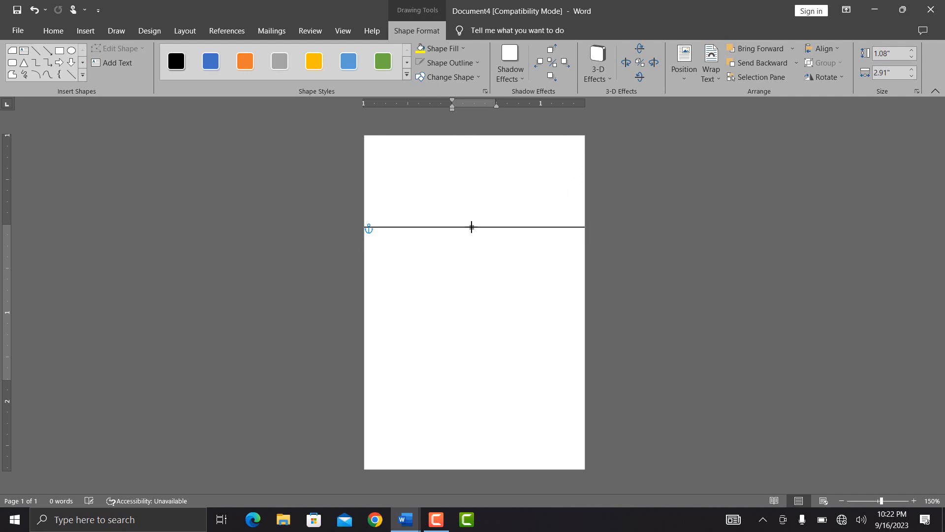
Step: Fill the full-width top band with dark gray and deselect it
left_click(470, 63)
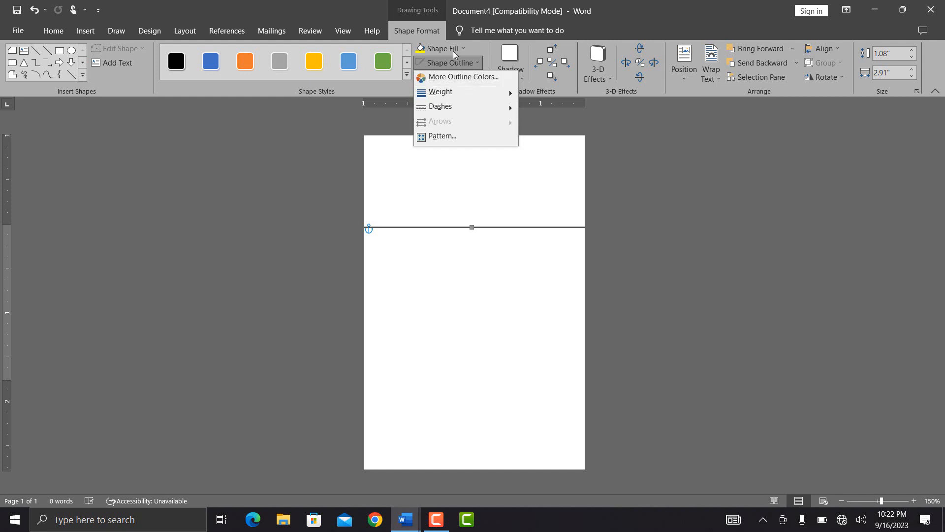
left_click(465, 49)
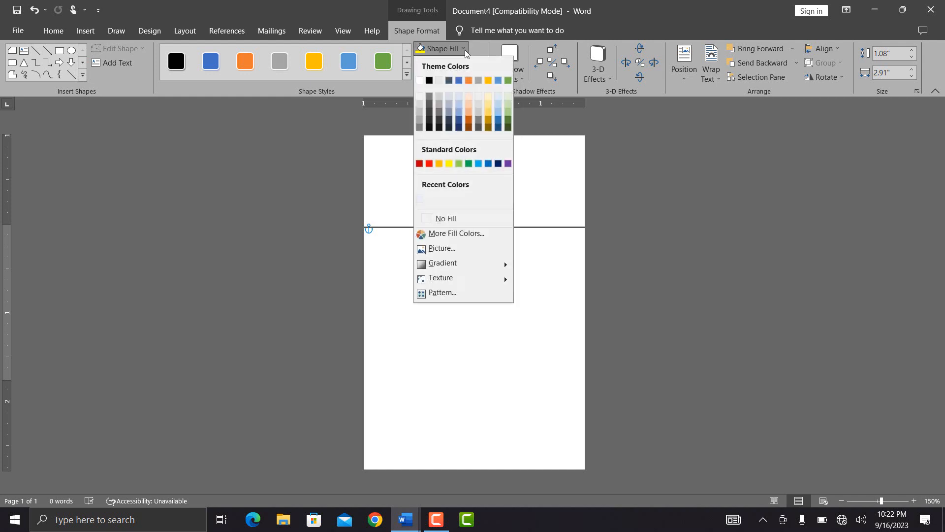
left_click(430, 102)
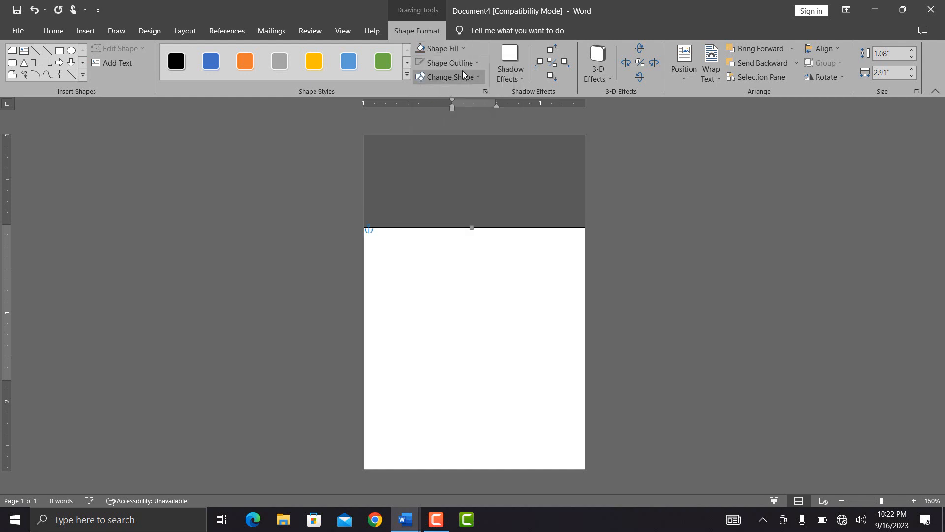
left_click(444, 252)
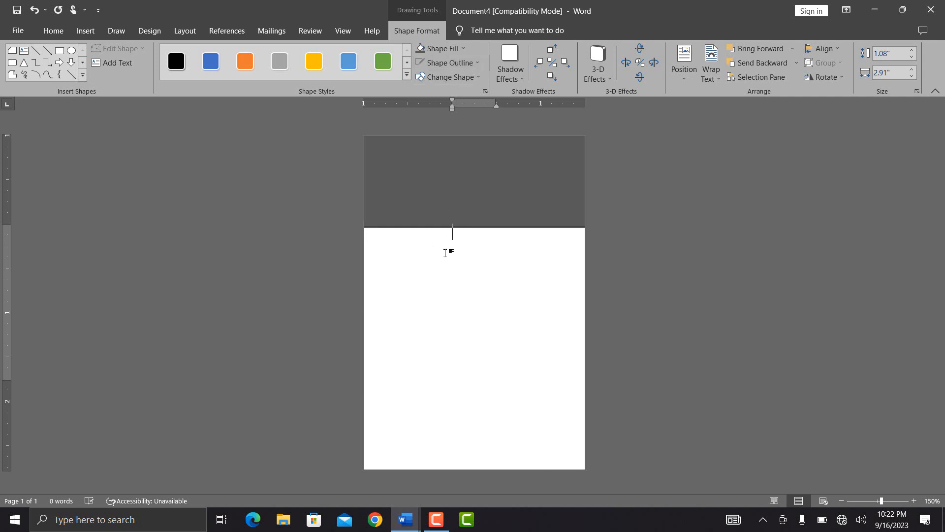
Step: Add a second rounded rectangle, about 1.85 by 0.67 inches, running off the page's left edge and overlapping the dark band's lower border
left_click(85, 30)
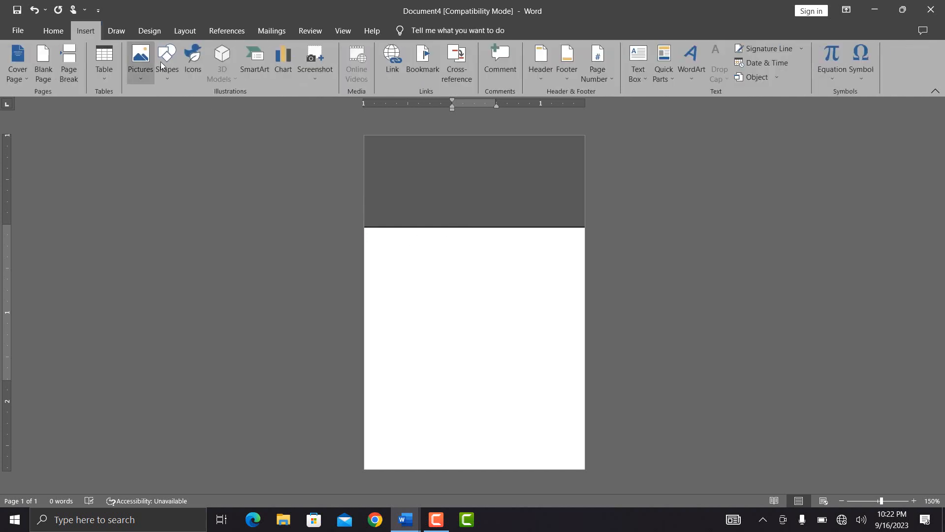
left_click(166, 74)
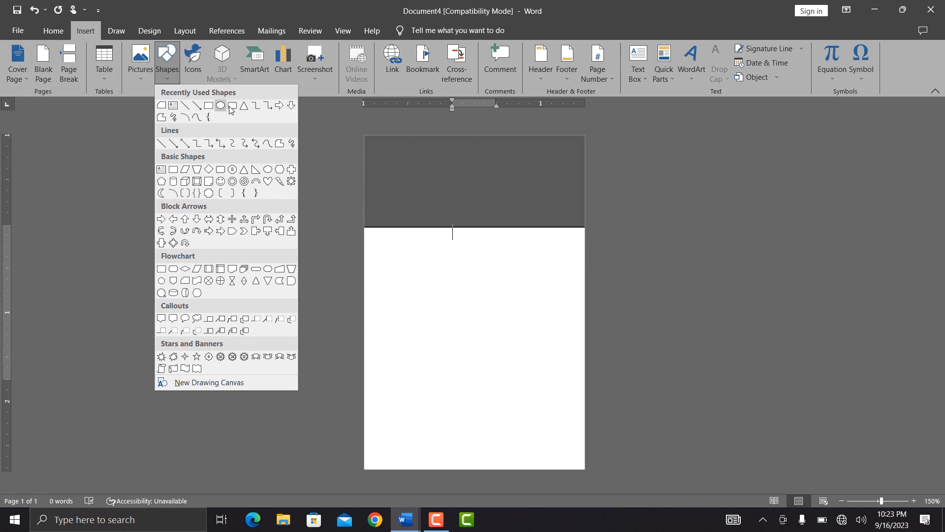
left_click(234, 106)
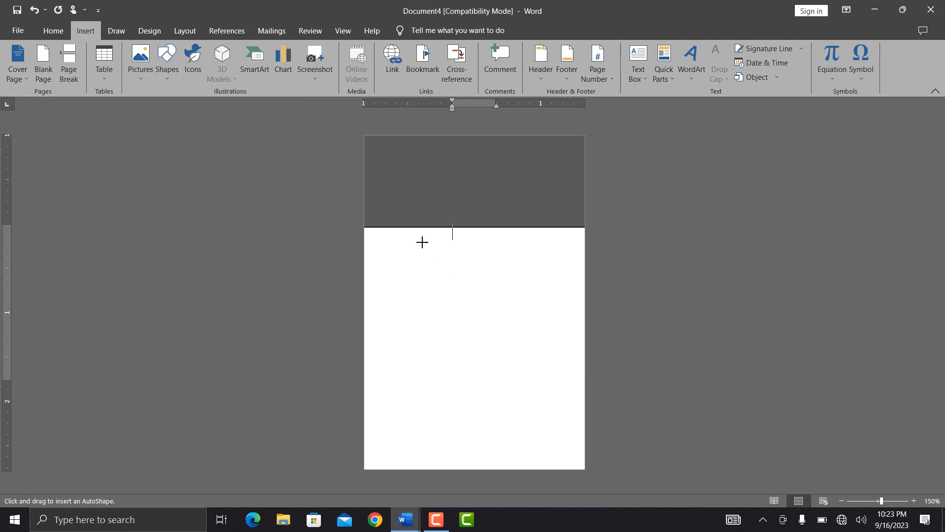
left_click_drag(401, 191, 562, 260)
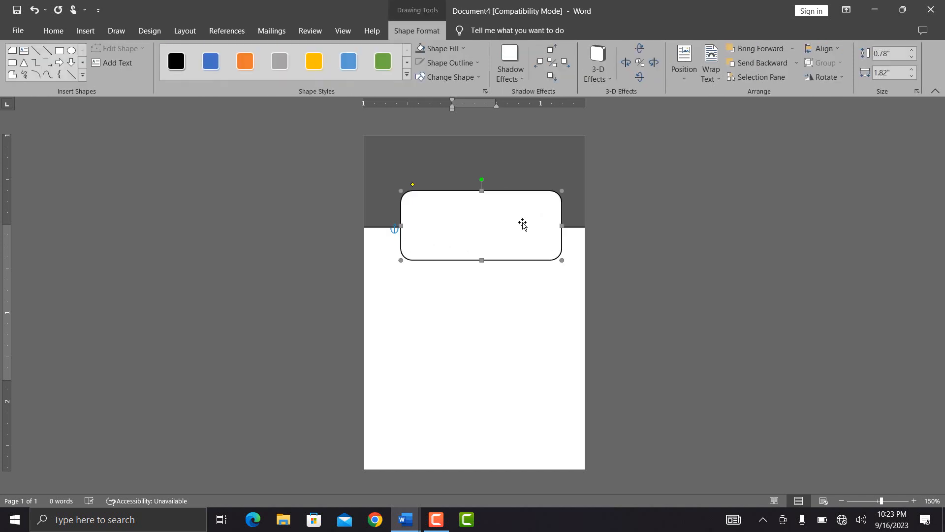
left_click_drag(523, 224, 459, 216)
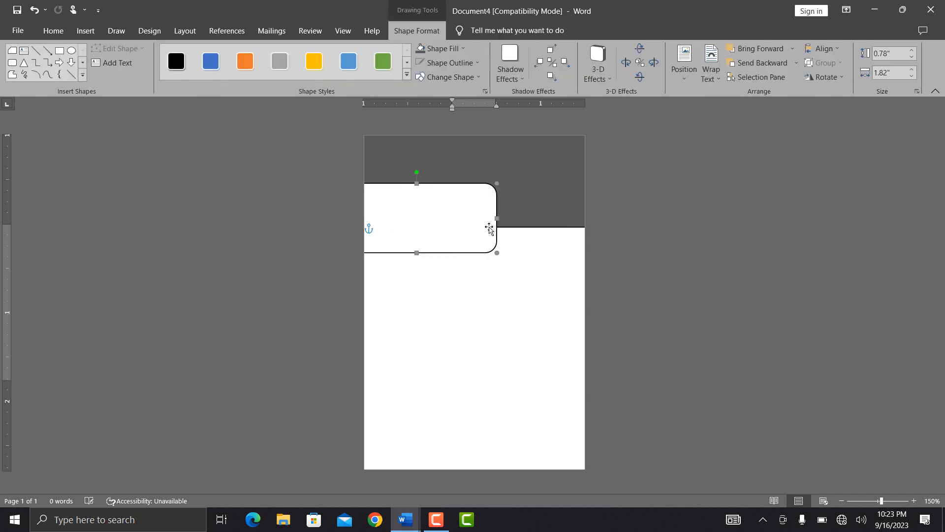
left_click_drag(495, 252, 499, 214)
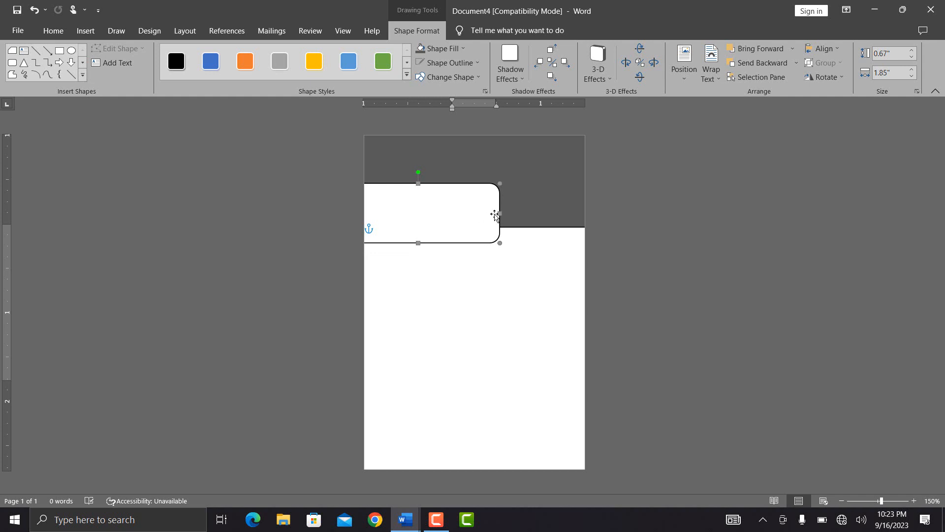
Step: Fill the smaller rounded rectangle with standard light blue and set its line color to No Color
left_click(454, 51)
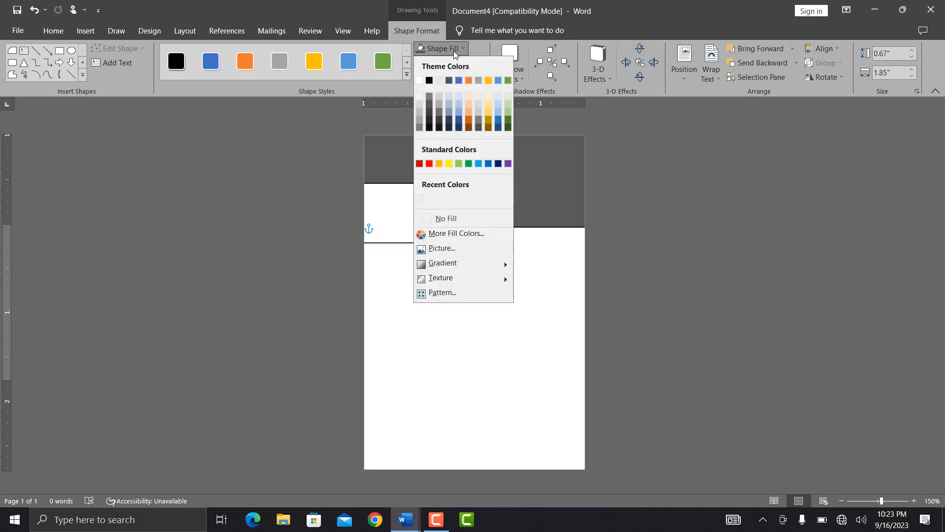
left_click(478, 163)
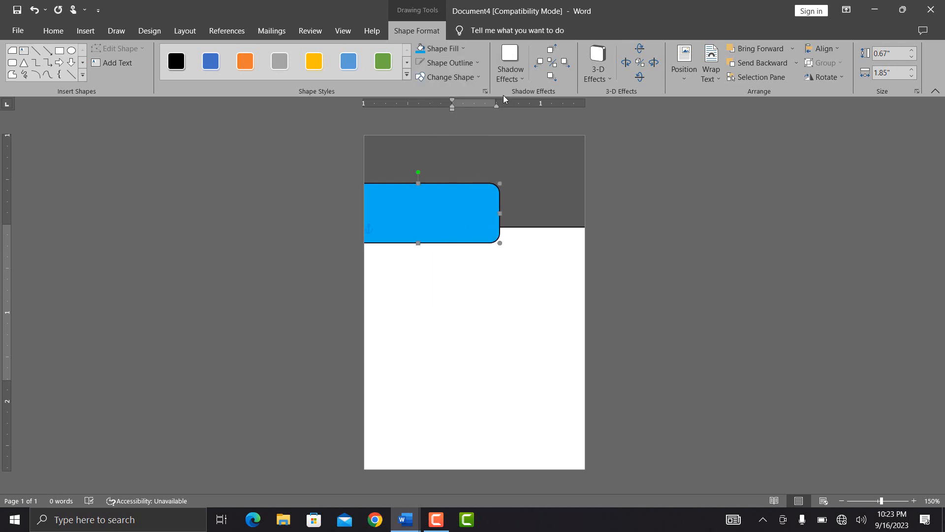
left_click(476, 62)
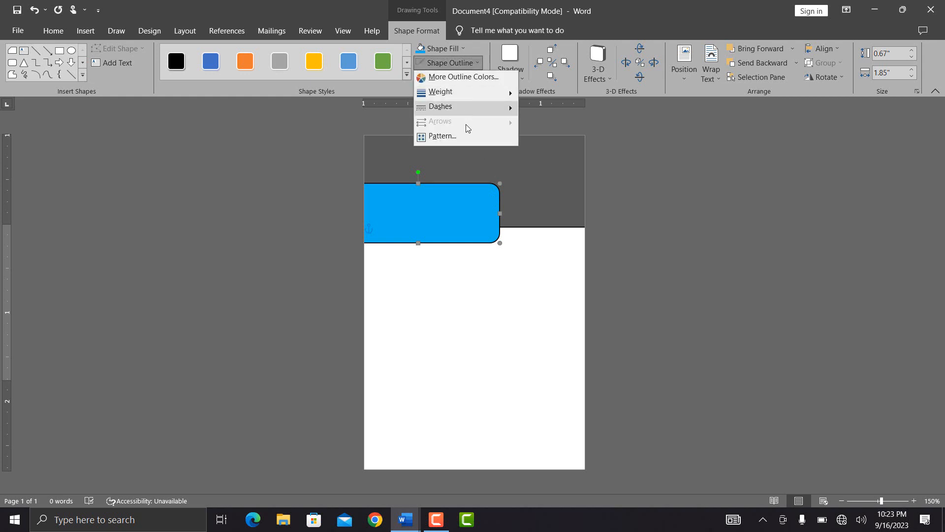
mouse_move(478, 105)
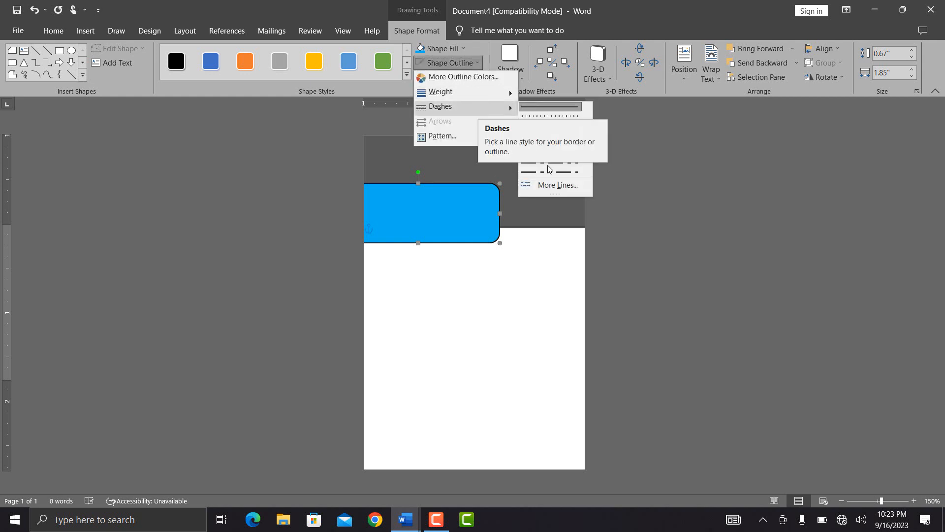
left_click(545, 185)
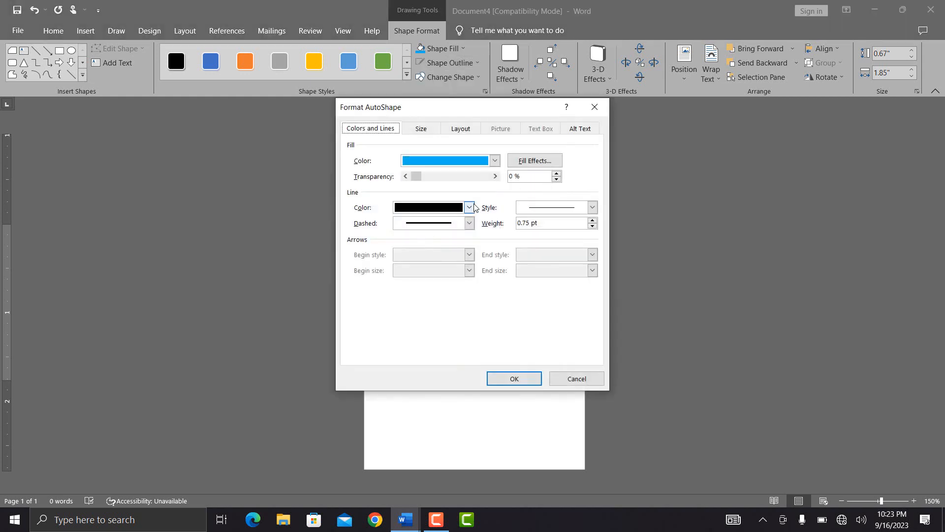
left_click(470, 207)
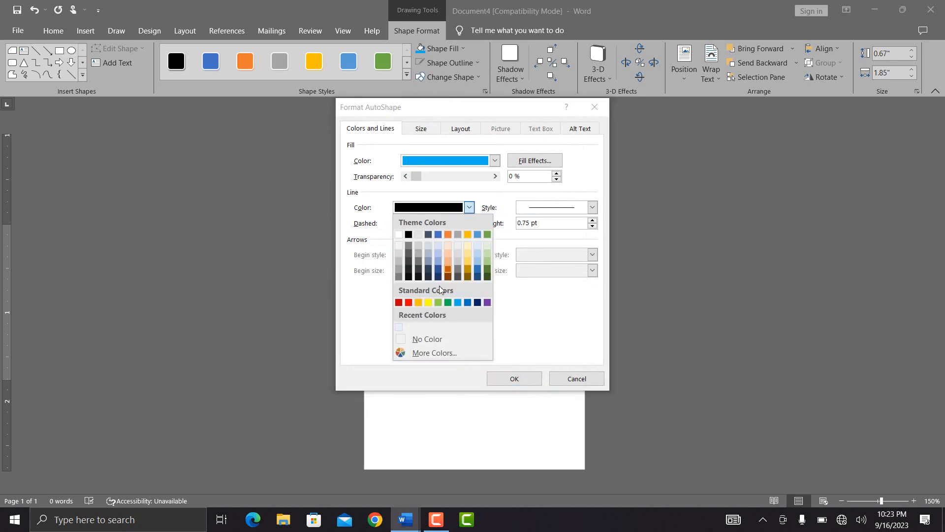
left_click(430, 338)
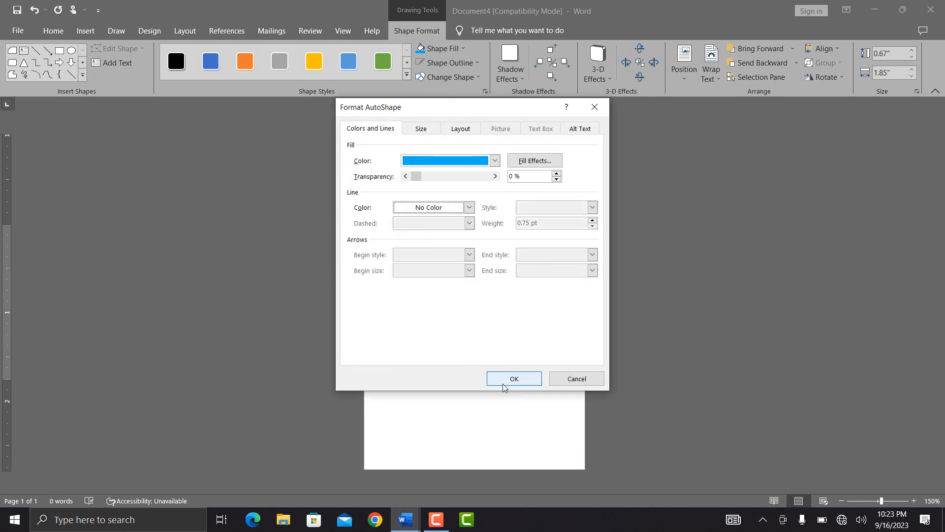
left_click(503, 384)
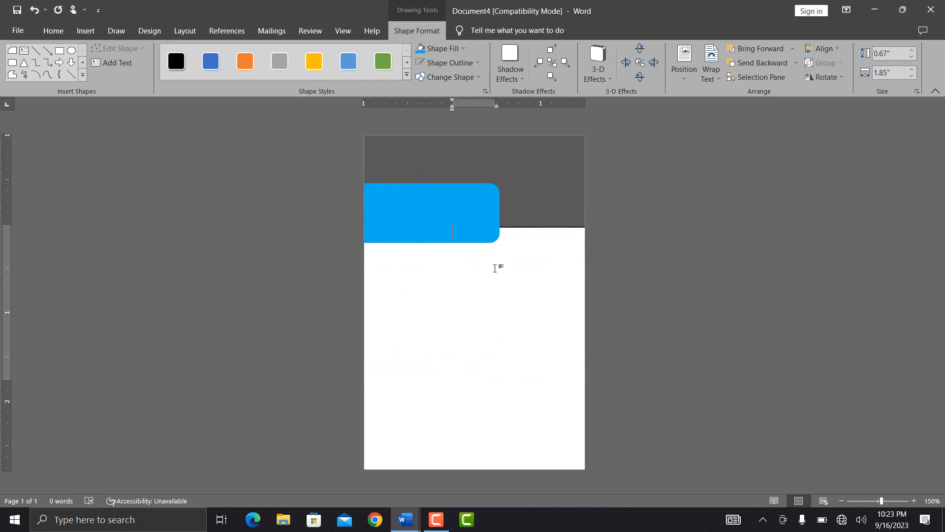
Step: Duplicate the light blue rounded rectangle and place the copy lower, running off the page's right edge and overlapping the original
left_click(465, 207)
key("ctrl+d")
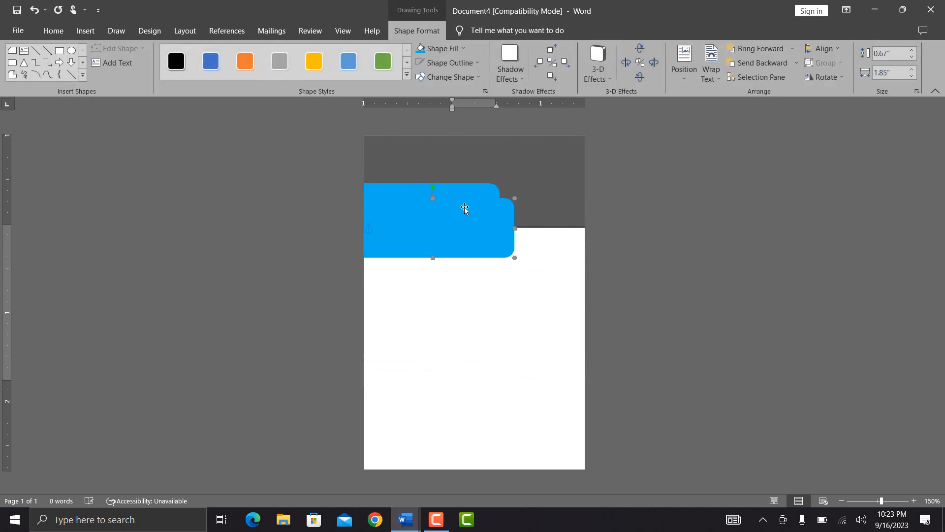
left_click_drag(466, 221, 547, 245)
Step: Widen the original blue rectangle to about 2.07 inches and its copy to about 1.94 inches, moving the copy slightly down
left_click(476, 202)
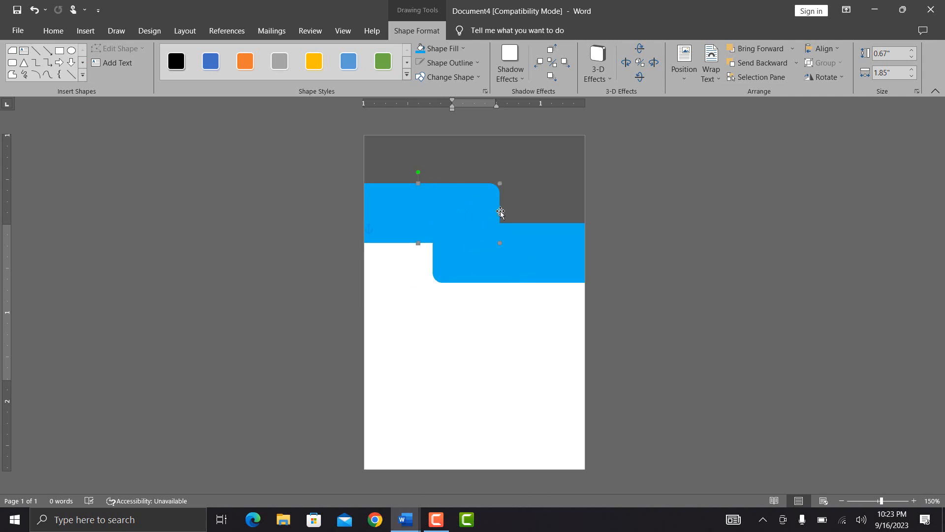
left_click_drag(510, 213, 518, 213)
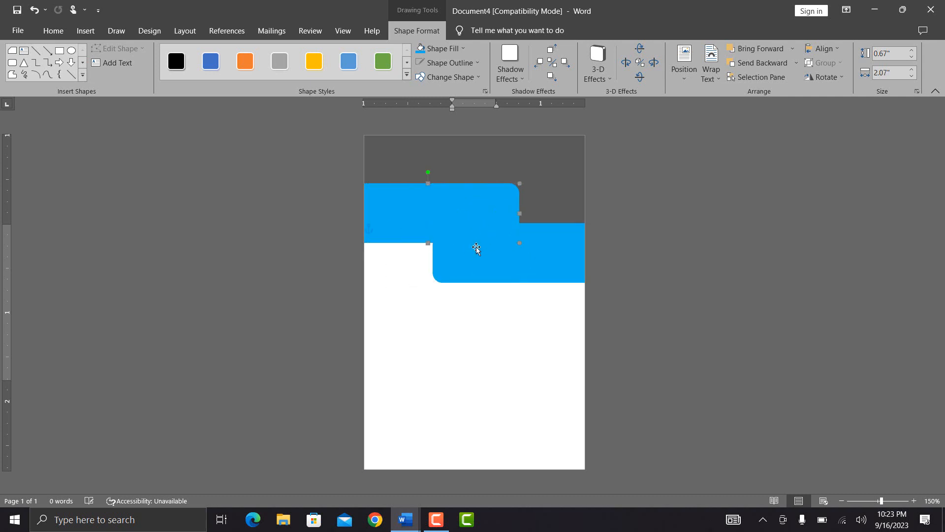
left_click(465, 265)
left_click_drag(433, 254, 489, 270)
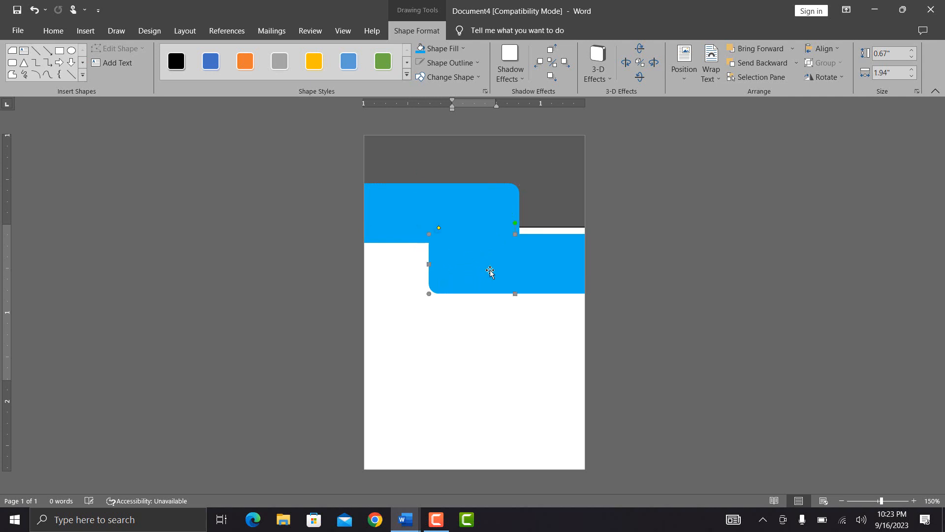
Step: Extend the dark gray band's height to about 1.16 inches so it meets the lower blue rectangle's top edge, and deselect it
left_click(536, 213)
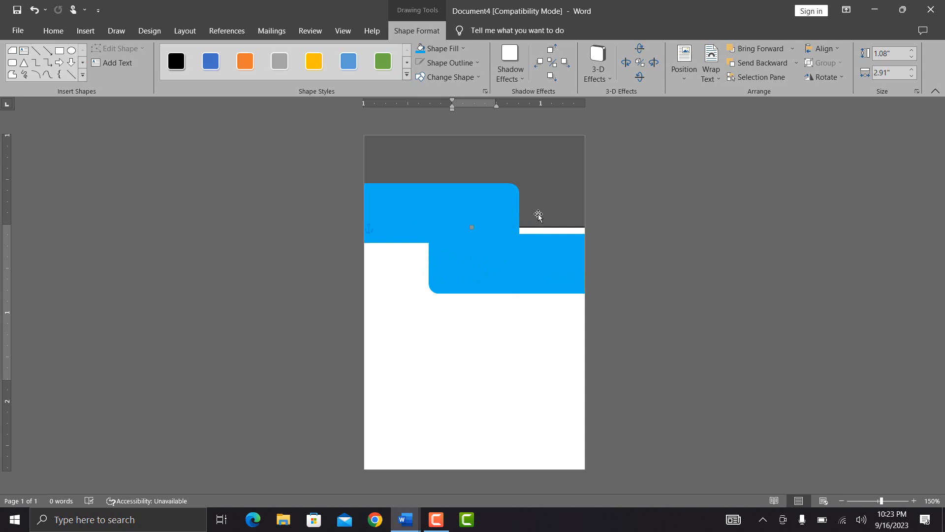
left_click(512, 240)
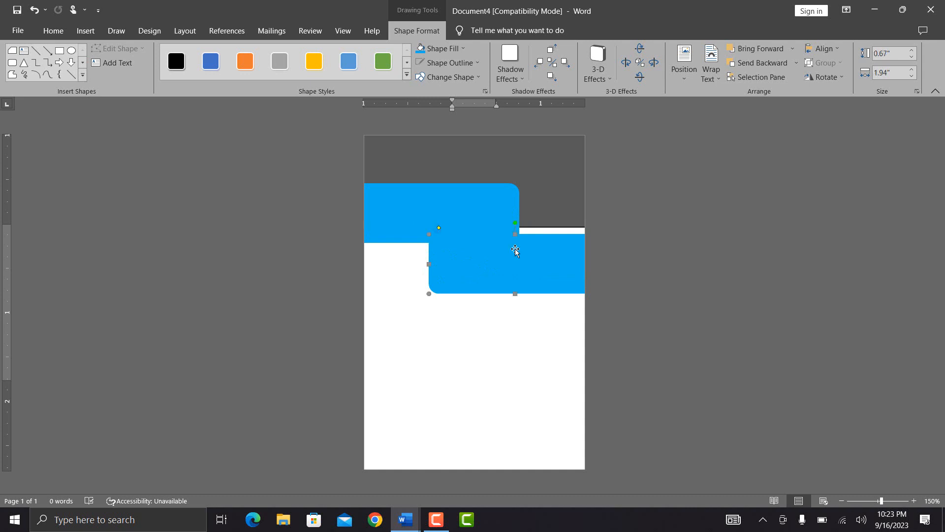
left_click(541, 211)
left_click_drag(474, 234, 473, 234)
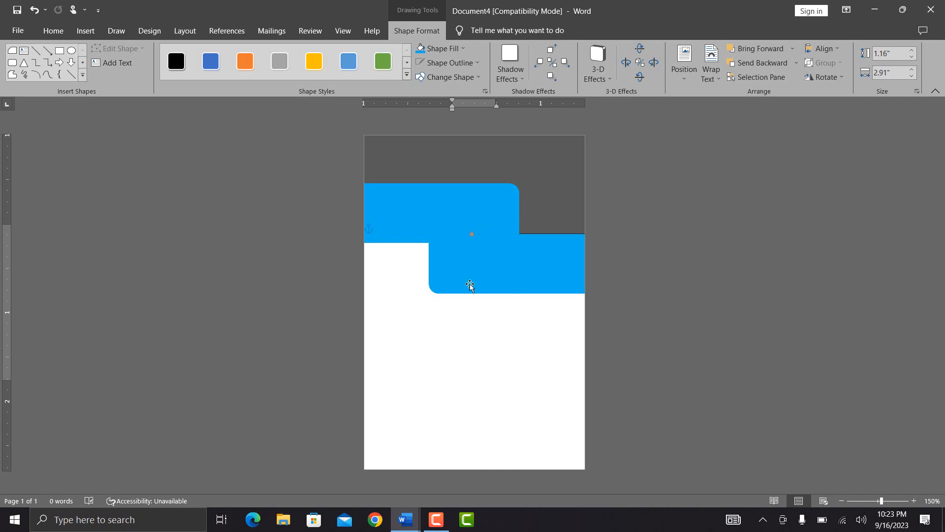
left_click(455, 319)
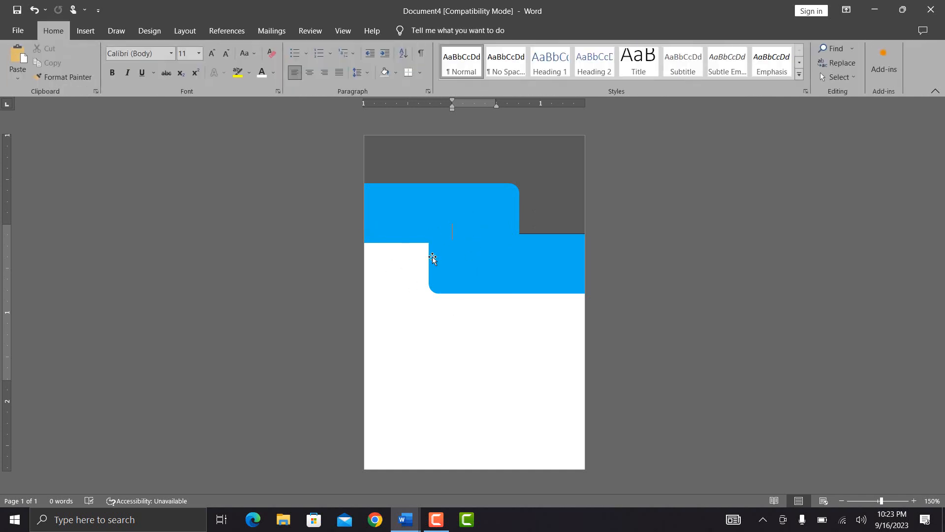
Step: Insert a white rounded rectangle about 1 inch high and 0.92 inches wide over the overlap of the two blue shapes
left_click(87, 32)
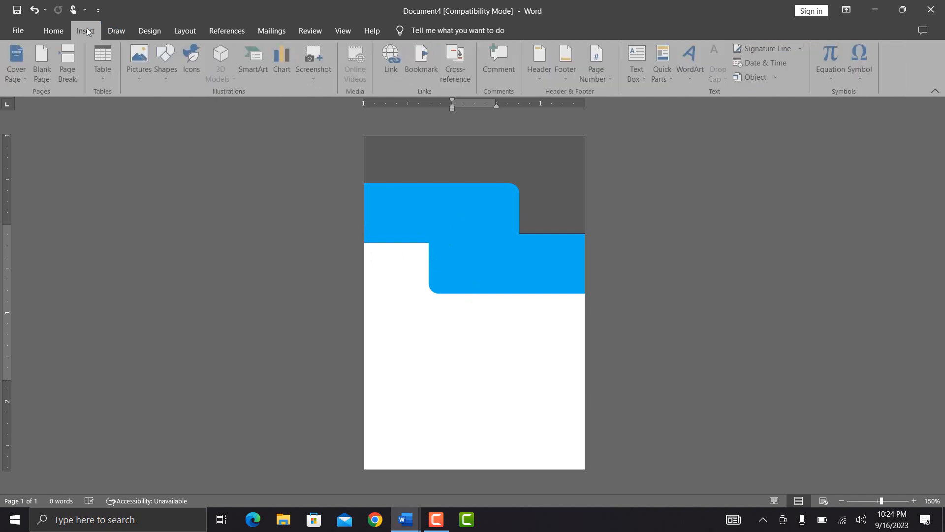
left_click(168, 77)
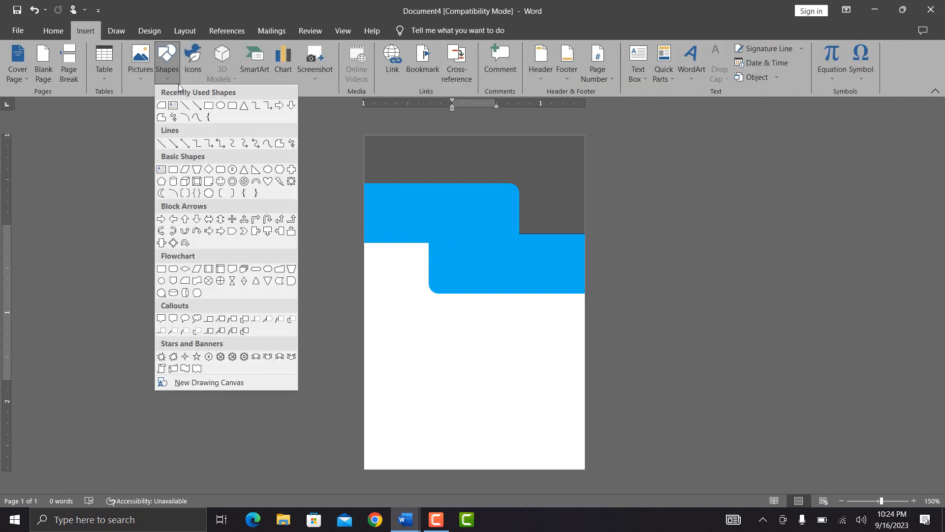
left_click(232, 107)
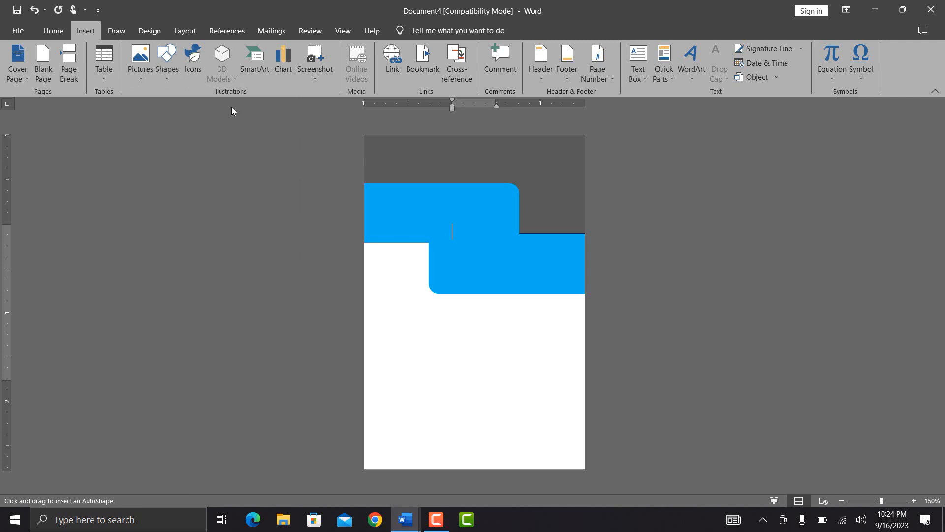
left_click(465, 217)
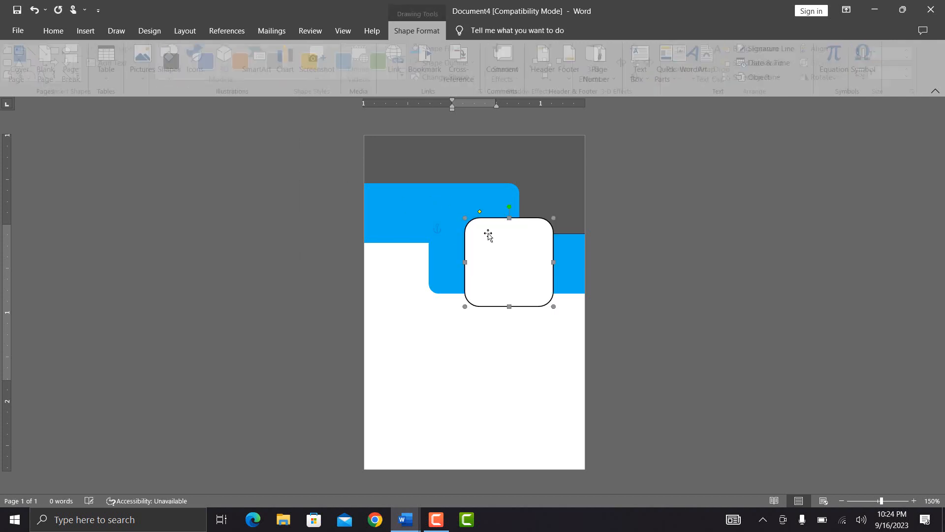
left_click_drag(500, 247, 494, 229)
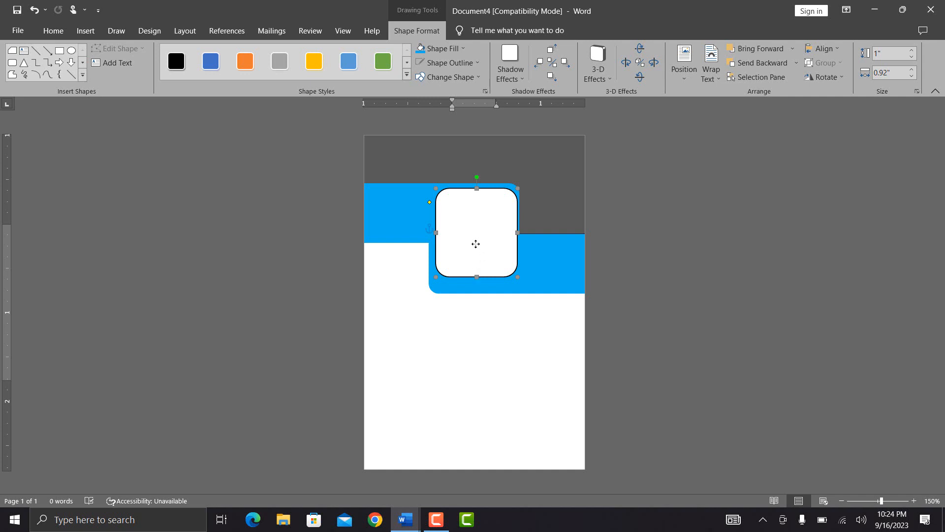
left_click_drag(476, 243, 479, 245)
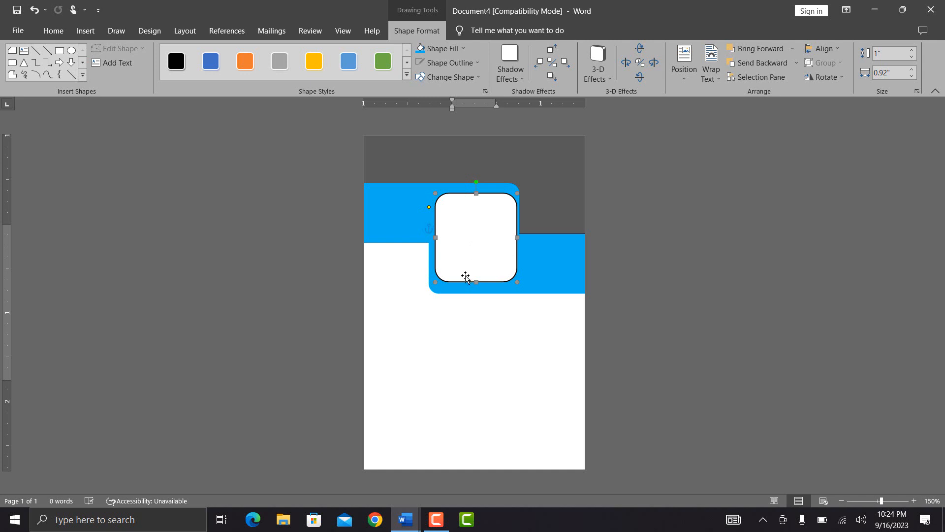
Step: Increase the white rounded rectangle's height to about 1.14 inches, center it within the blue overlap, and deselect it
left_click_drag(476, 283, 477, 288)
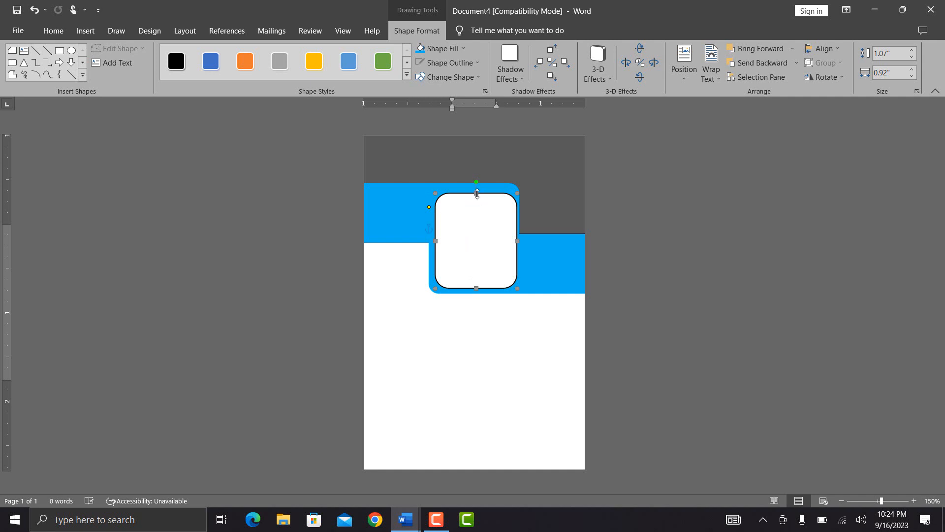
left_click_drag(477, 190, 475, 185)
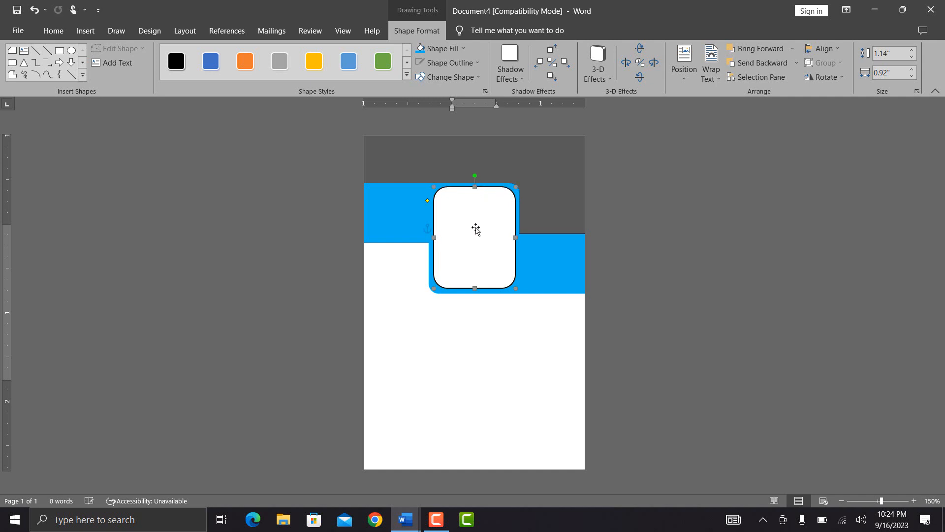
left_click_drag(476, 228, 476, 230)
left_click(424, 306)
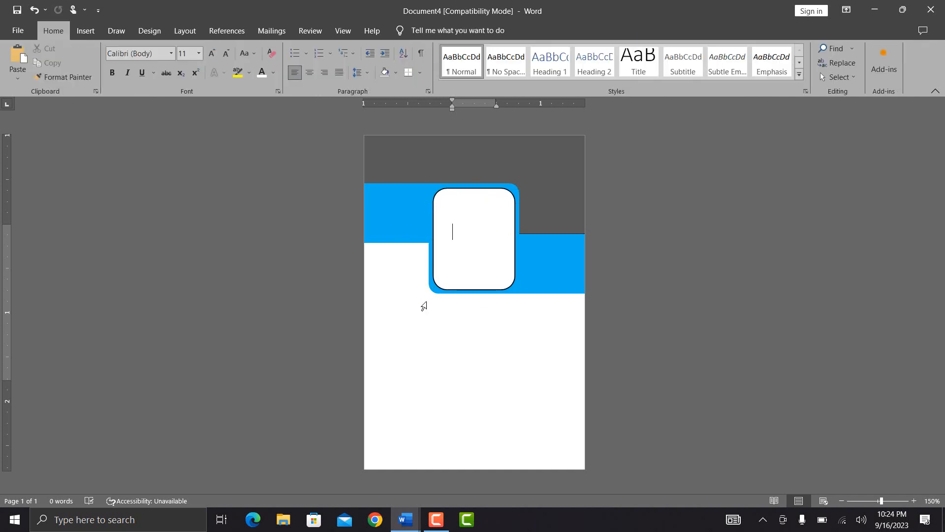
Step: Draw a text box about 1.26 by 0.45 inches below the white frame and enter YOUR NAME
left_click(84, 35)
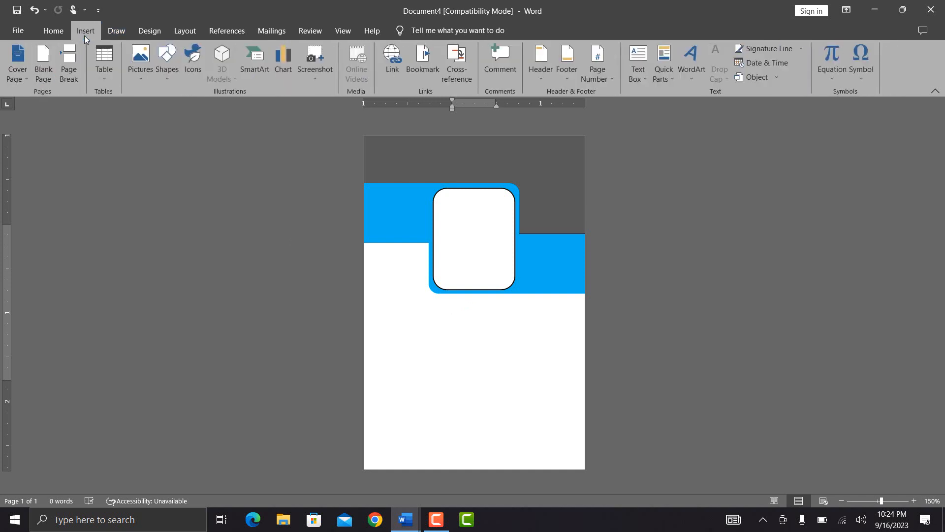
left_click(177, 81)
left_click(174, 111)
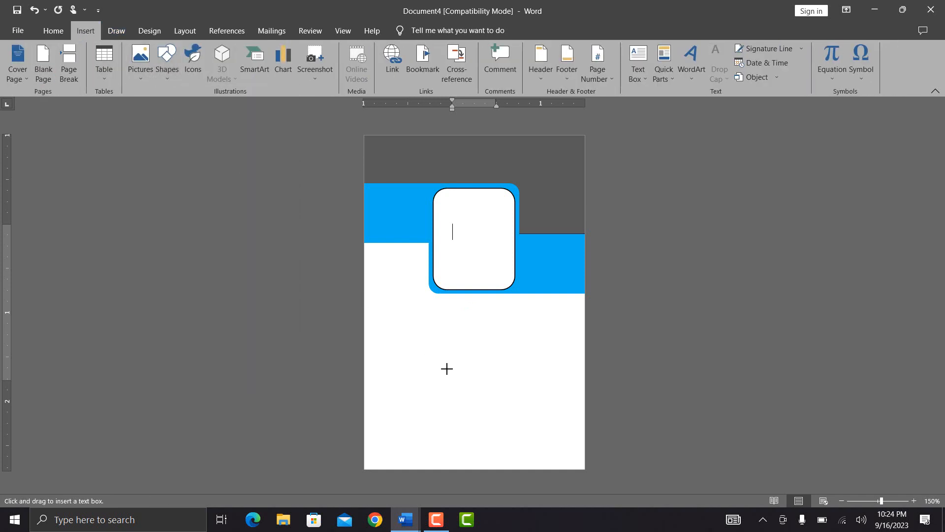
left_click_drag(407, 304, 518, 343)
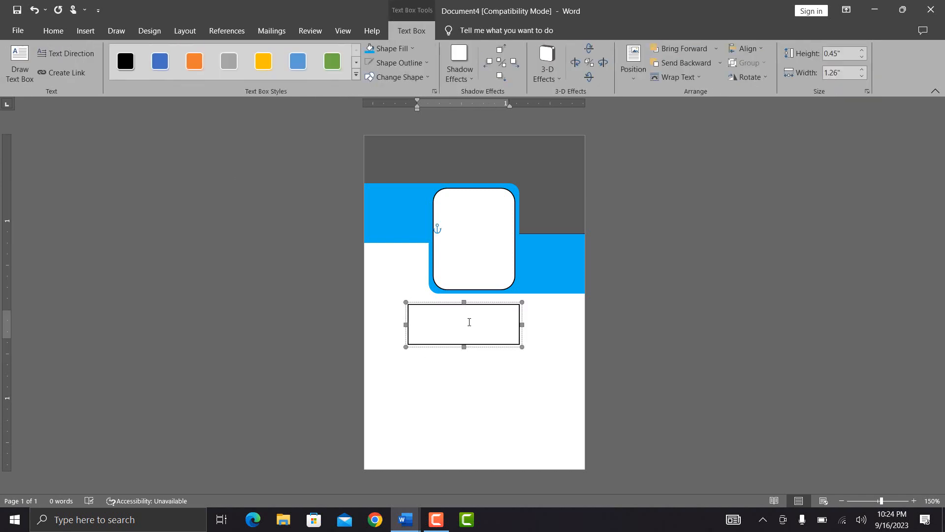
type("YOUR")
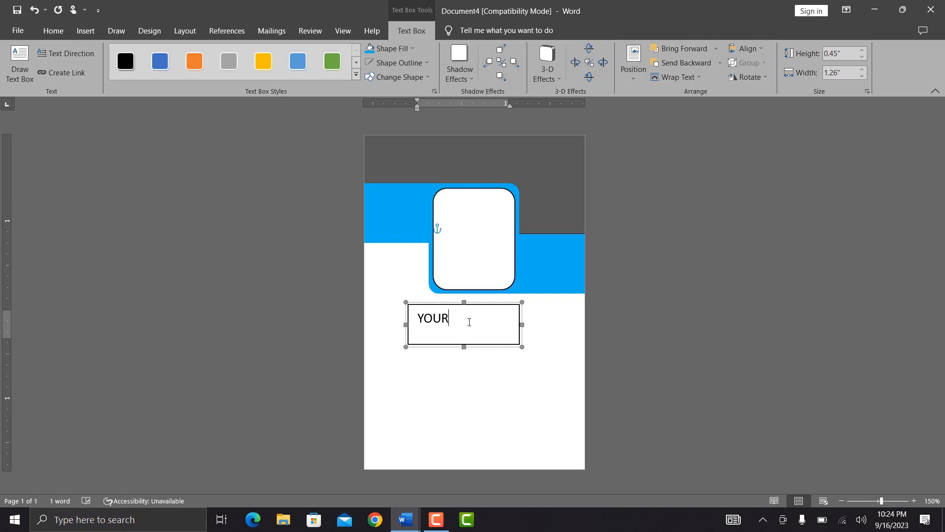
type(" NAME")
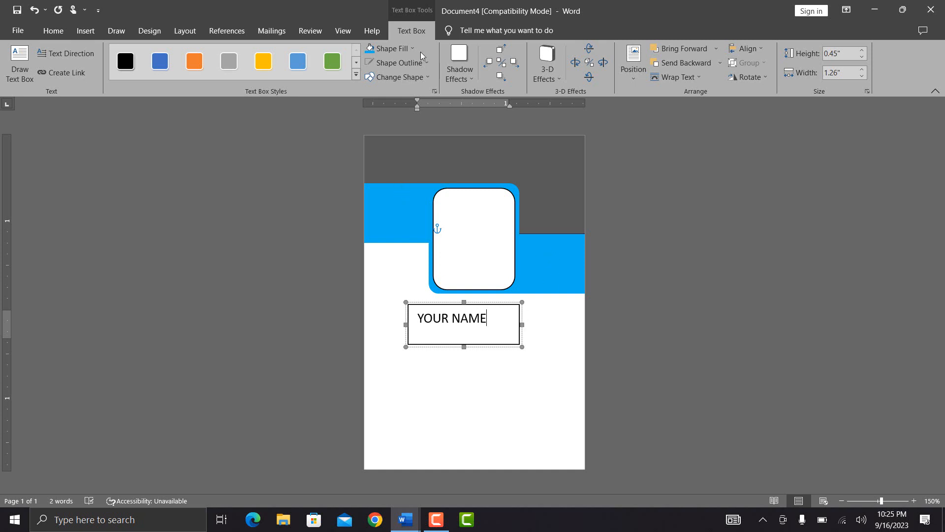
Step: Set the YOUR NAME text box's line color to No Color
left_click(414, 66)
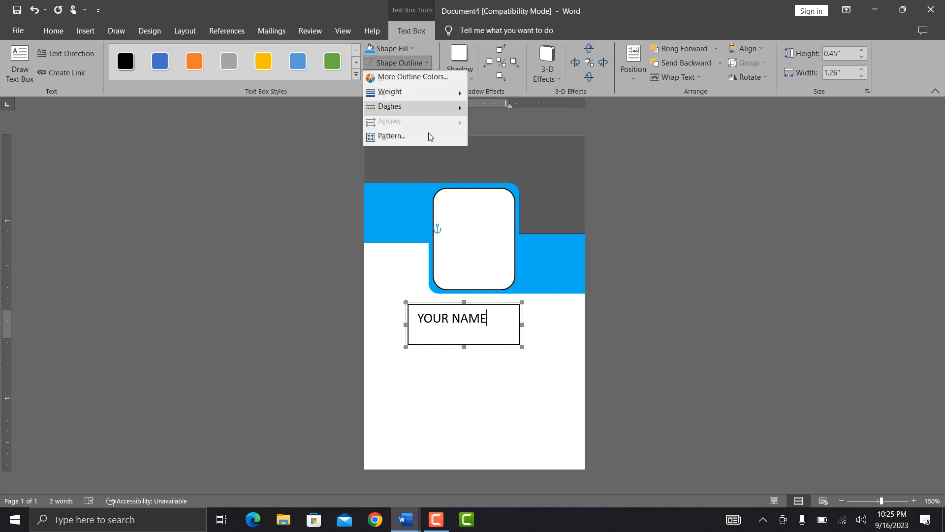
mouse_move(449, 108)
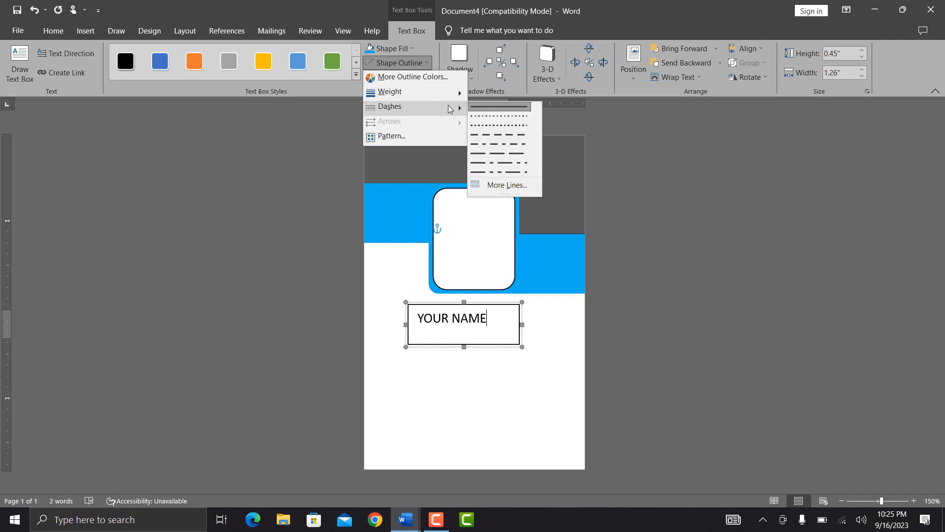
left_click(497, 184)
left_click(470, 207)
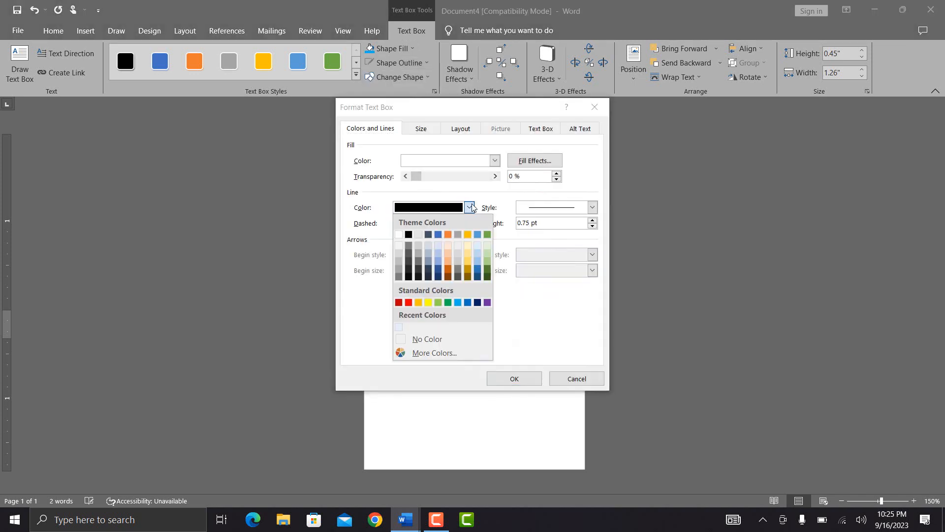
left_click(446, 338)
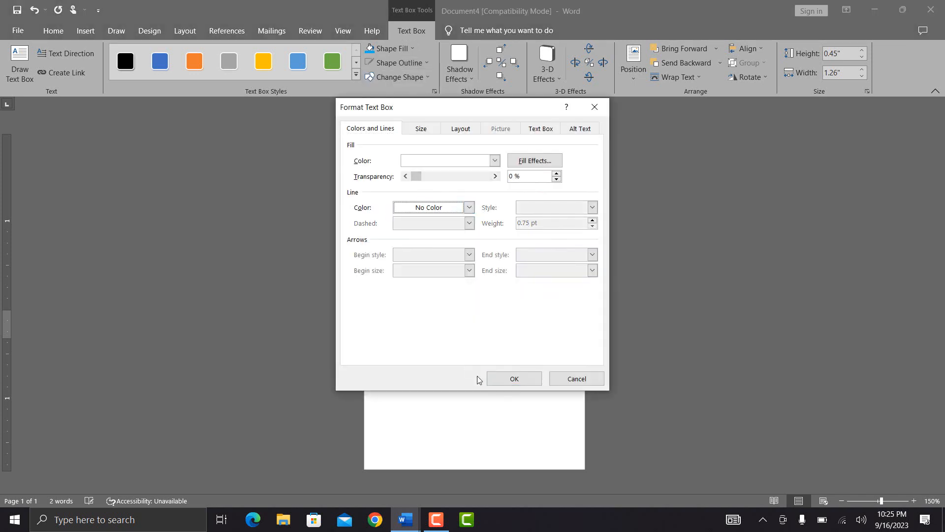
left_click(510, 380)
Step: Move the text box closer beneath the white frame, color the word NAME light blue, and select all the text in the box
left_click_drag(497, 303, 462, 316)
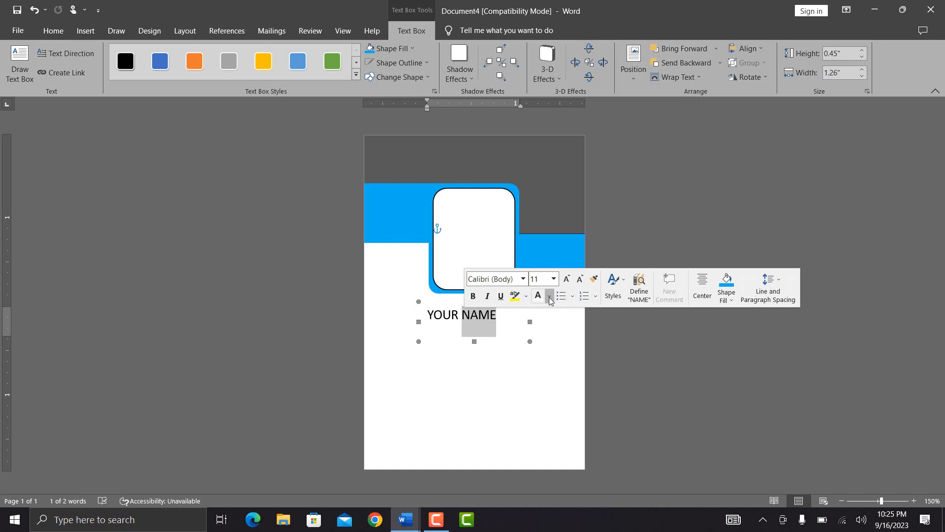
left_click(549, 296)
left_click(596, 212)
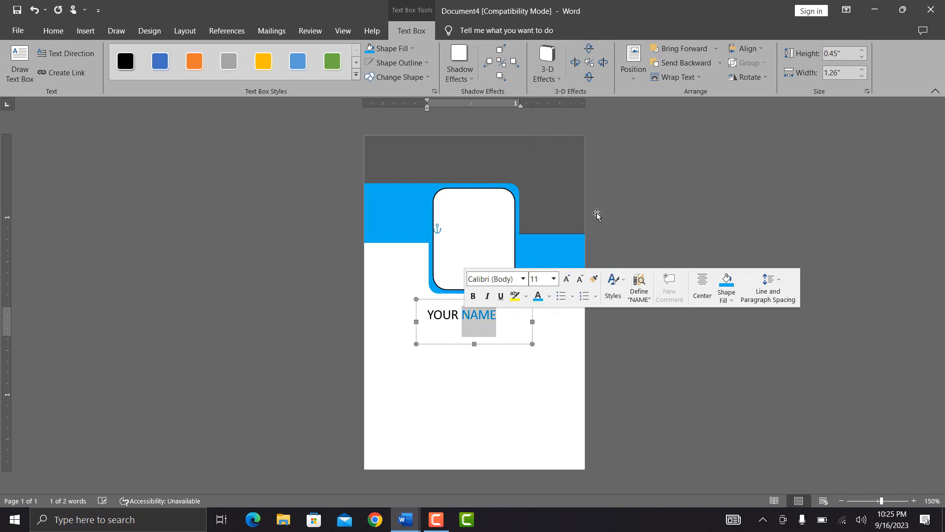
left_click(510, 314)
key("ctrl+a")
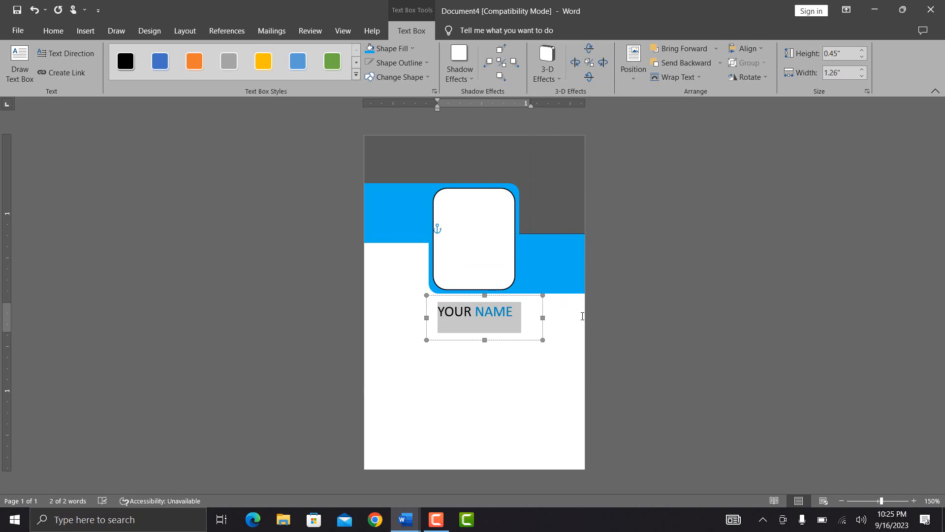
Step: Arrange the IDcard document side by side with Document4 as a reference and return to Document4
left_click_drag(643, 2, 944, 84)
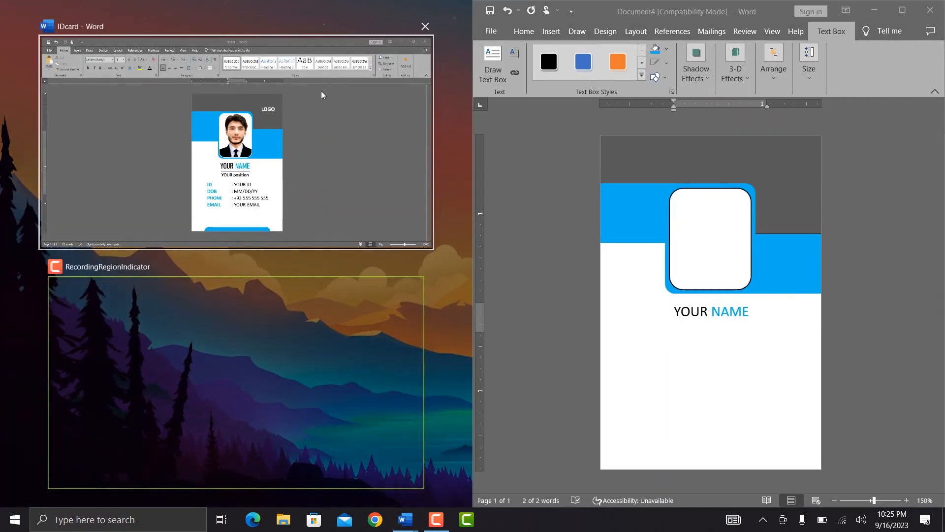
left_click(251, 142)
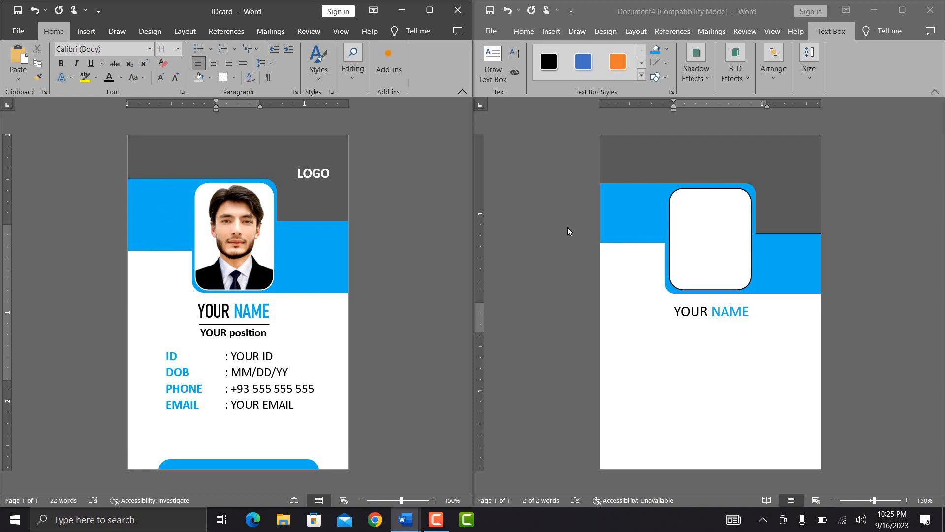
left_click(637, 207)
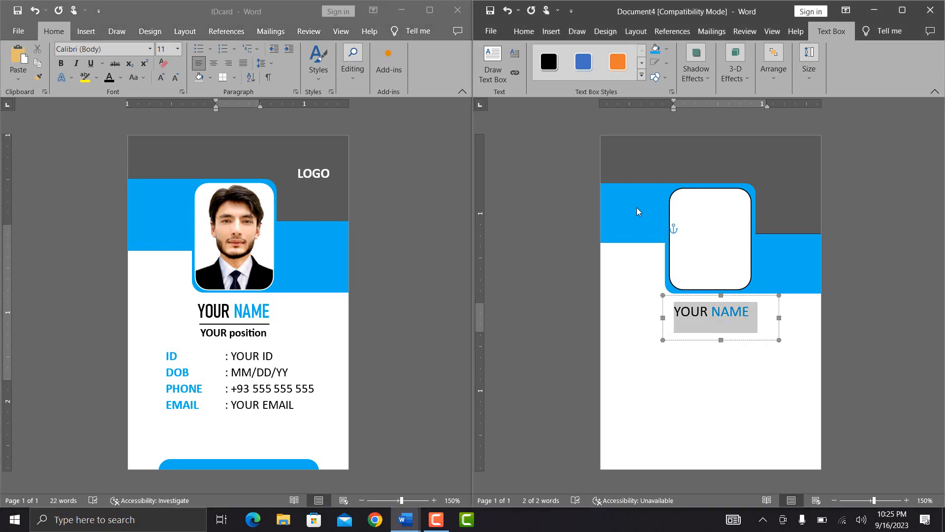
Step: Extend the bottom edges of both light blue rectangles slightly downward, following the proportions of the IDcard reference
left_click(648, 236)
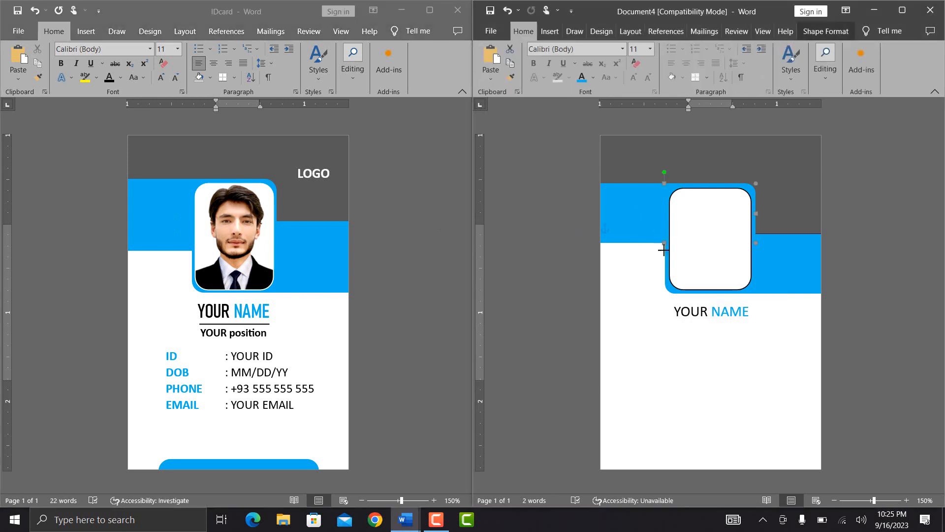
left_click_drag(664, 253, 664, 254)
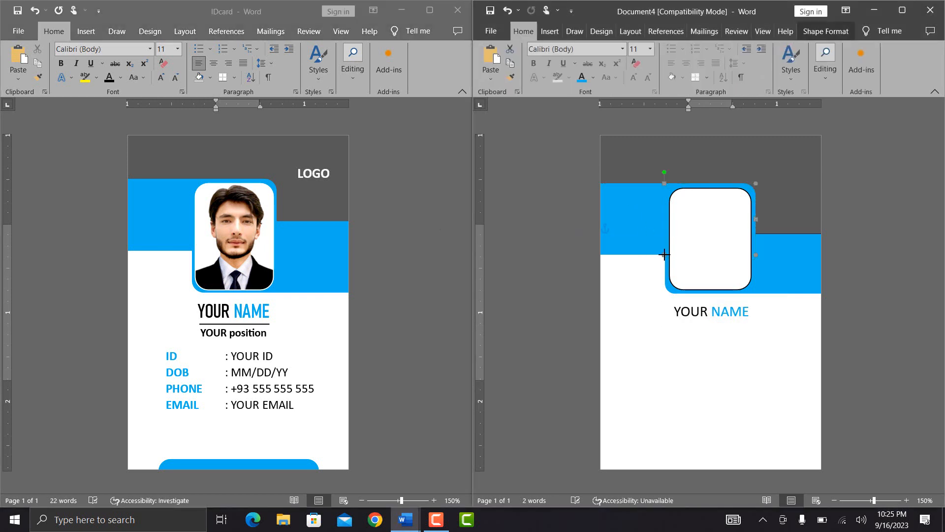
left_click(768, 278)
left_click_drag(753, 301, 753, 303)
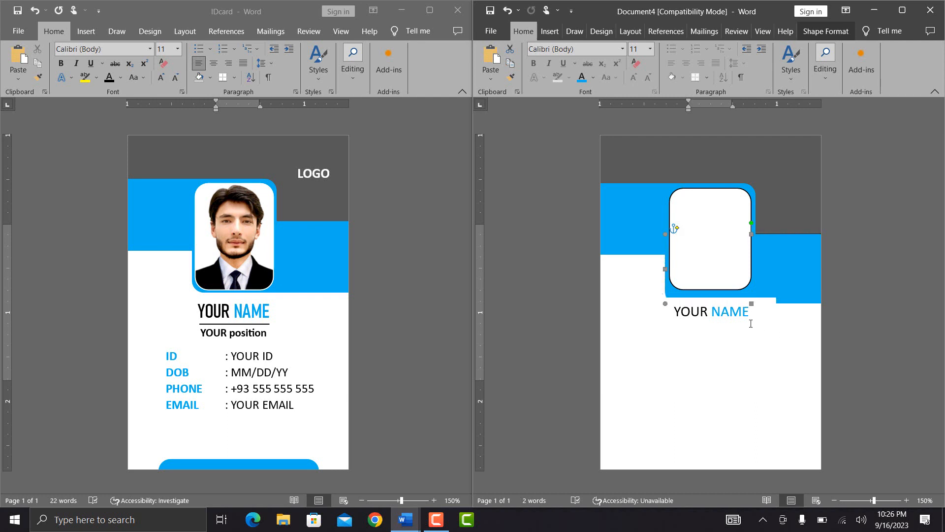
Step: Move the YOUR NAME text box slightly down and to the left so it clears the light blue shapes
left_click(750, 323)
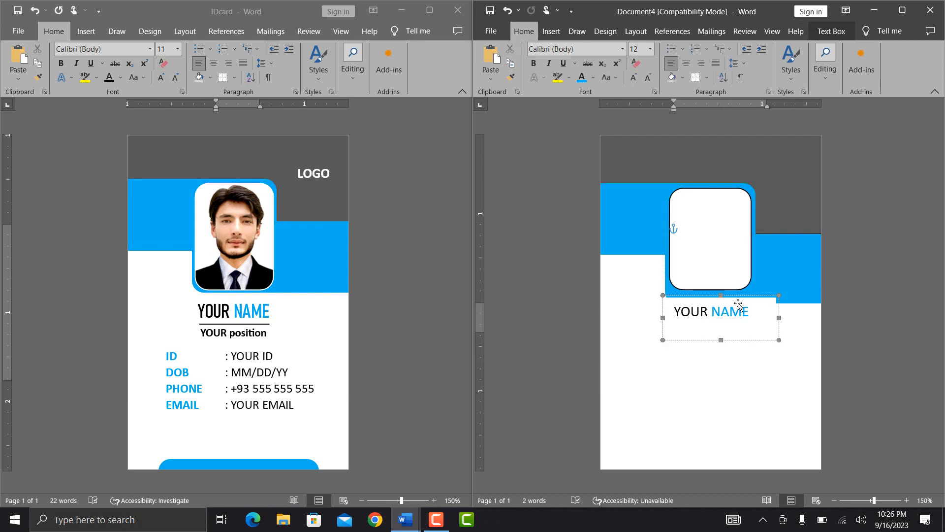
left_click_drag(738, 302, 730, 310)
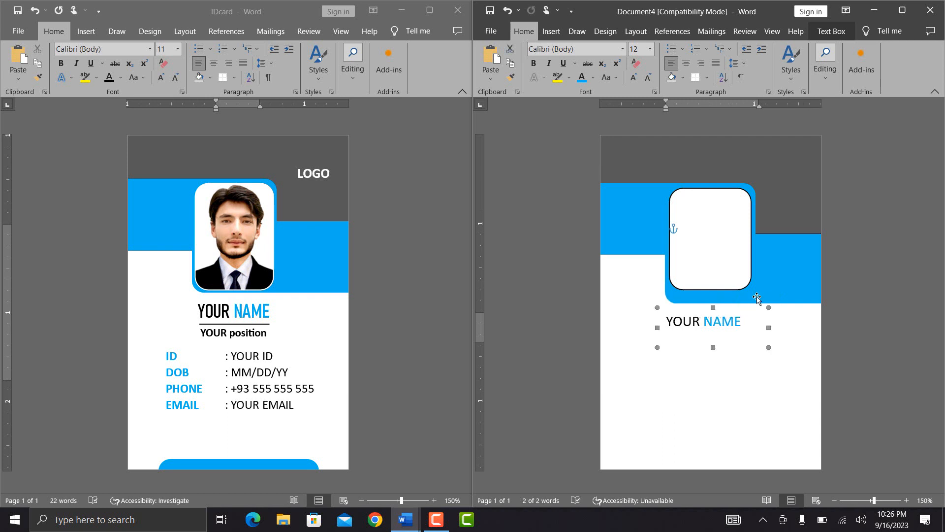
left_click(816, 331)
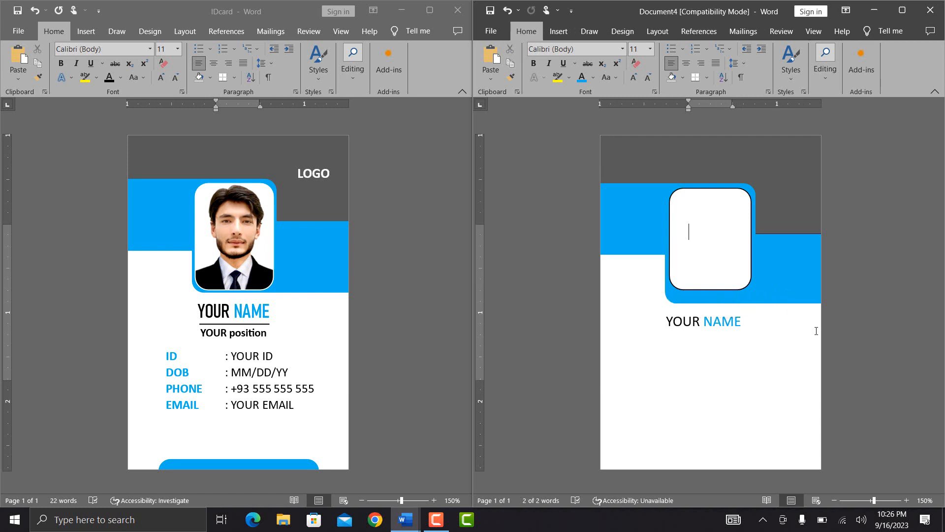
Step: Extend the bottom edge of the white photo frame slightly downward, keeping a thin light blue margin beneath it
left_click(718, 286)
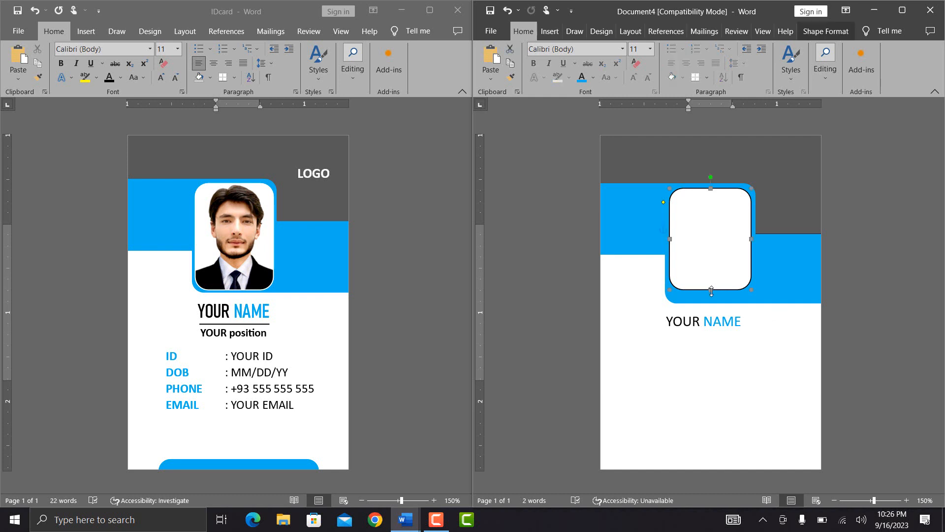
left_click_drag(711, 290, 711, 295)
left_click_drag(710, 293, 710, 297)
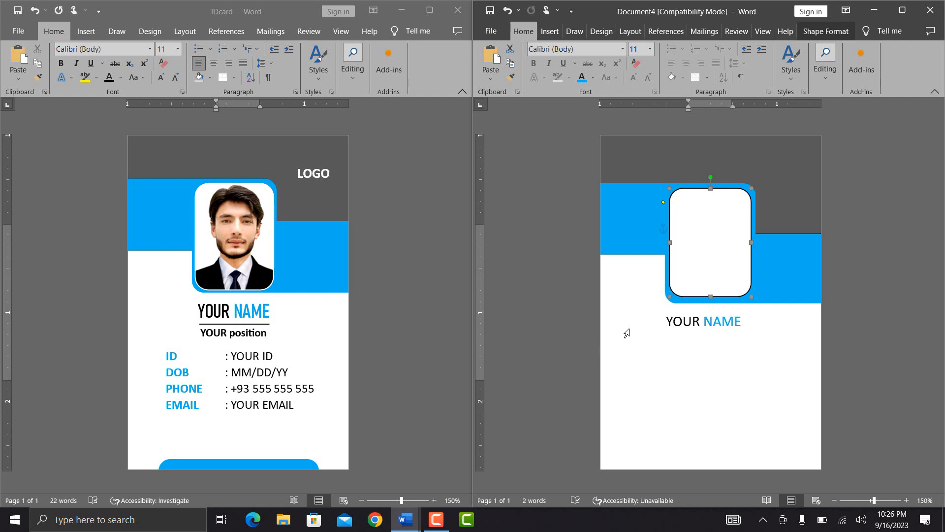
Step: Format the YOUR NAME text in Bahnschrift Condensed at size 16
left_click(705, 319)
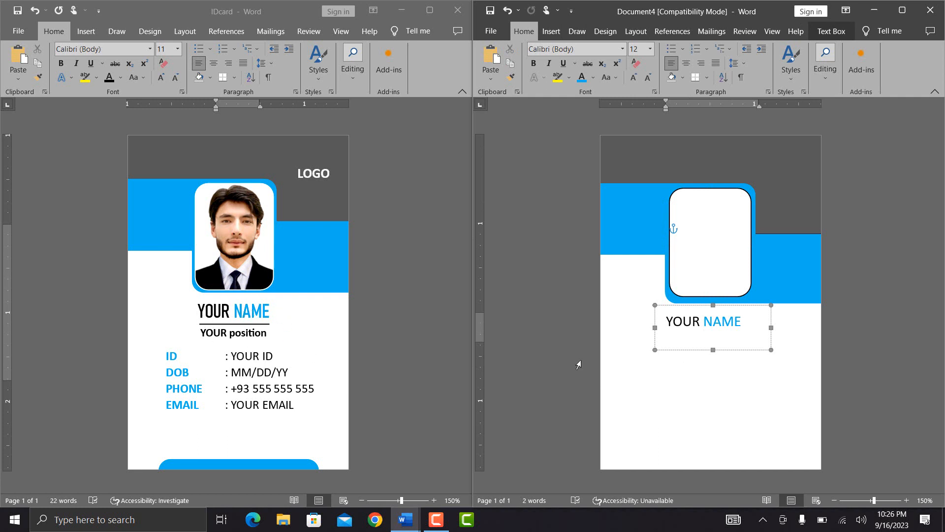
triple_click(718, 332)
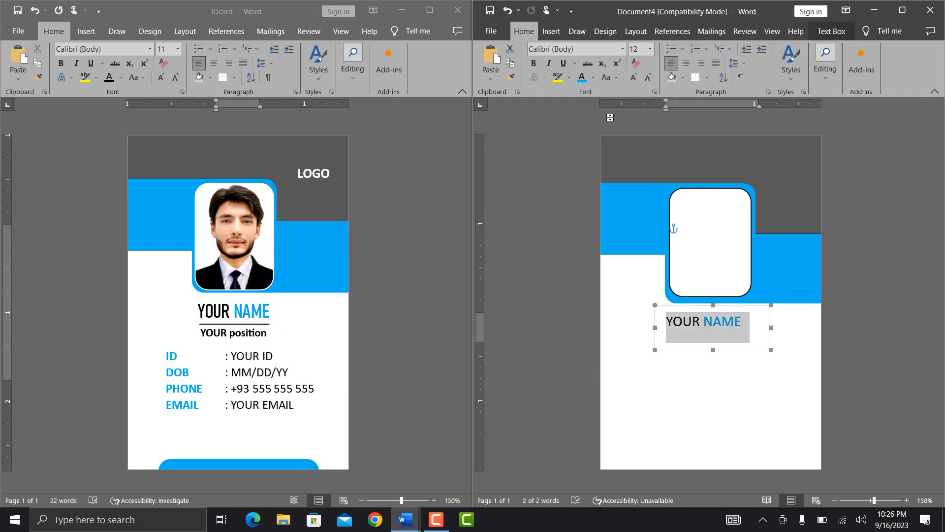
left_click(622, 48)
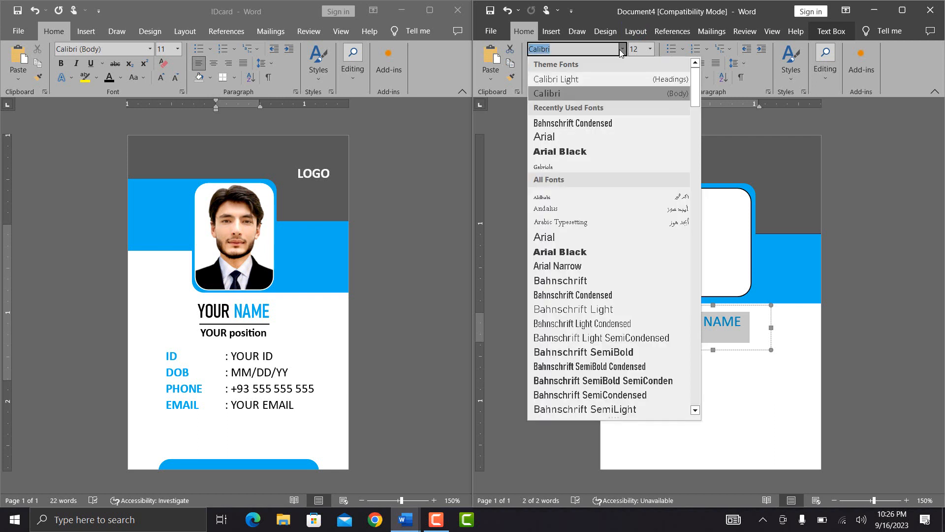
left_click(602, 295)
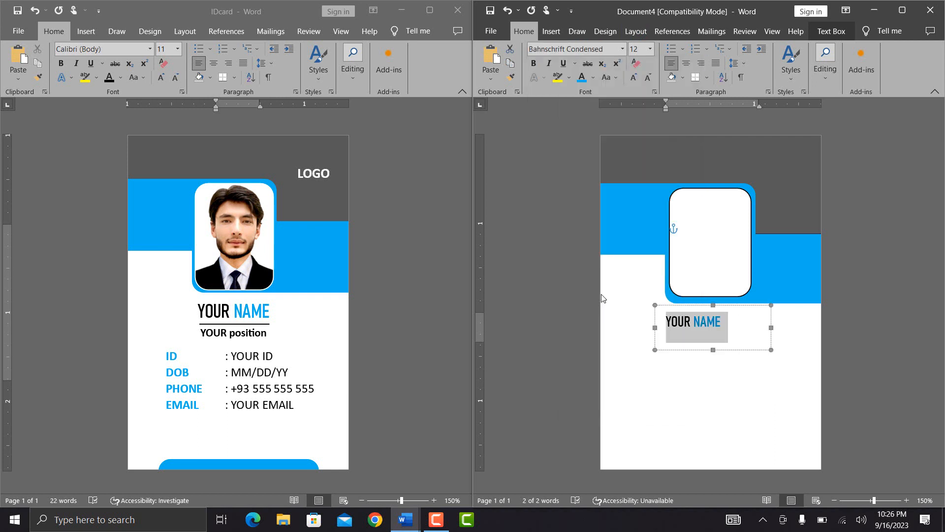
left_click(634, 78)
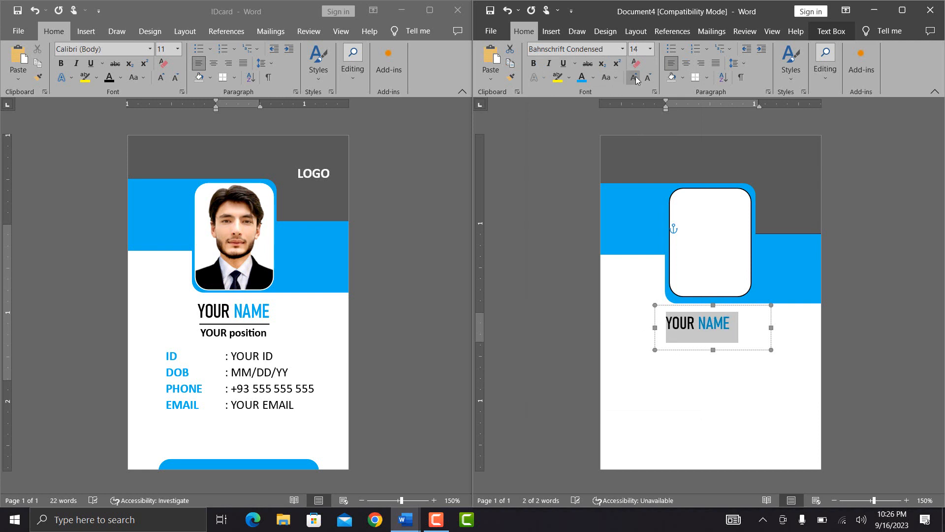
left_click(636, 79)
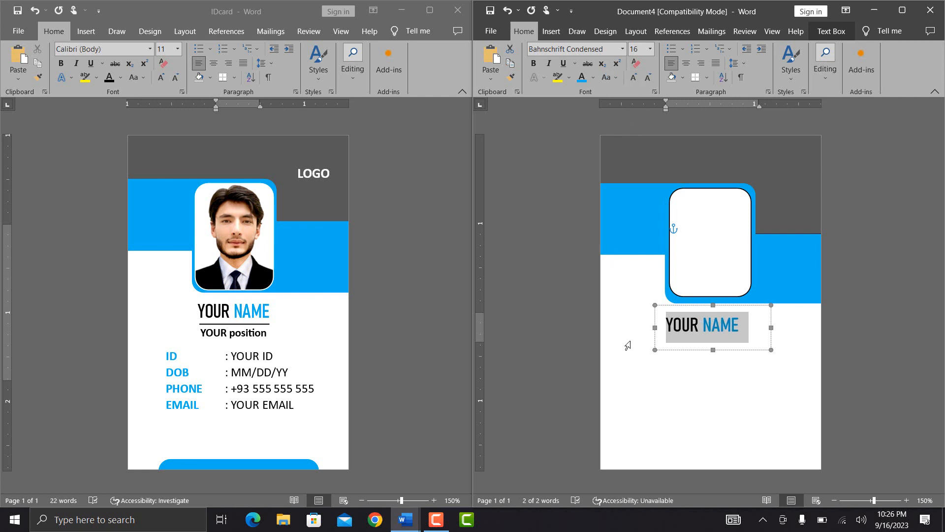
Step: Shift the YOUR NAME text box slightly up and to the right, closer beneath the photo frame
left_click(701, 361)
left_click_drag(712, 347, 716, 340)
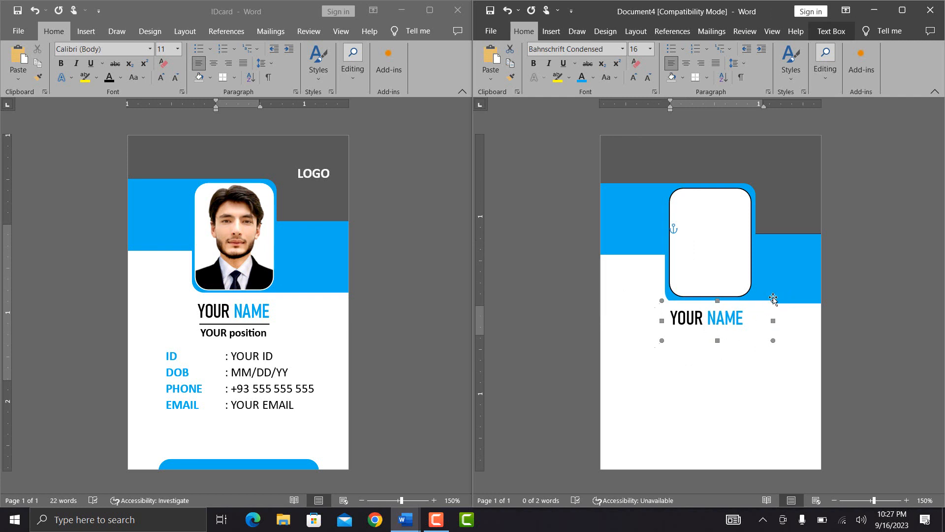
left_click(771, 375)
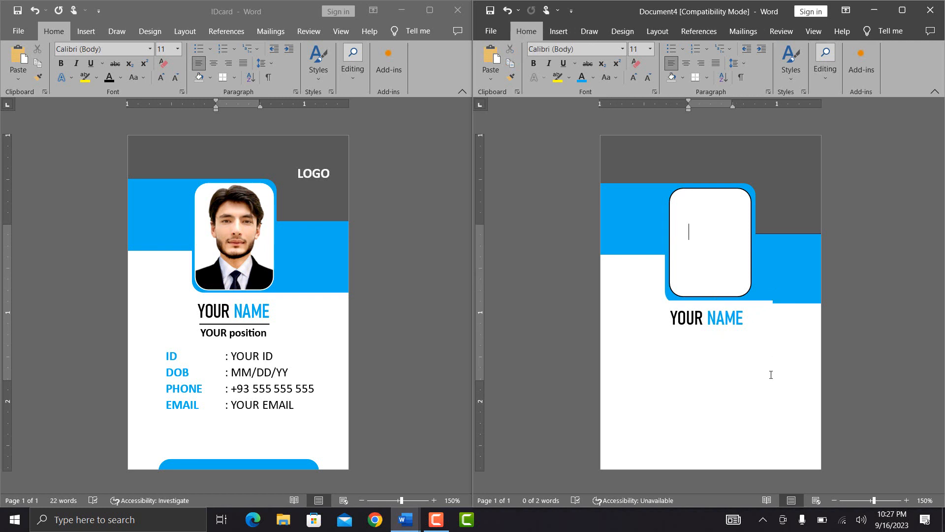
Step: Make the YOUR NAME text box's fill transparent and shift the box slightly down and to the right
left_click(763, 321)
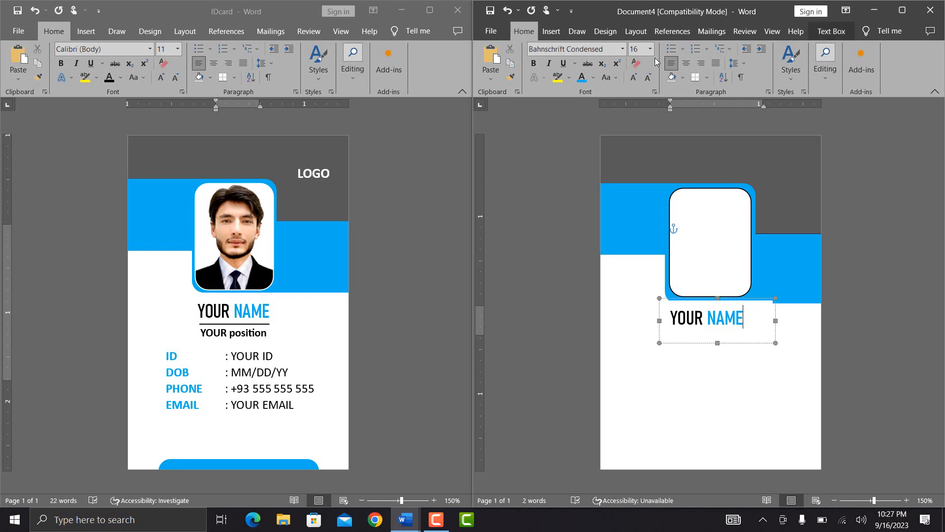
left_click(832, 31)
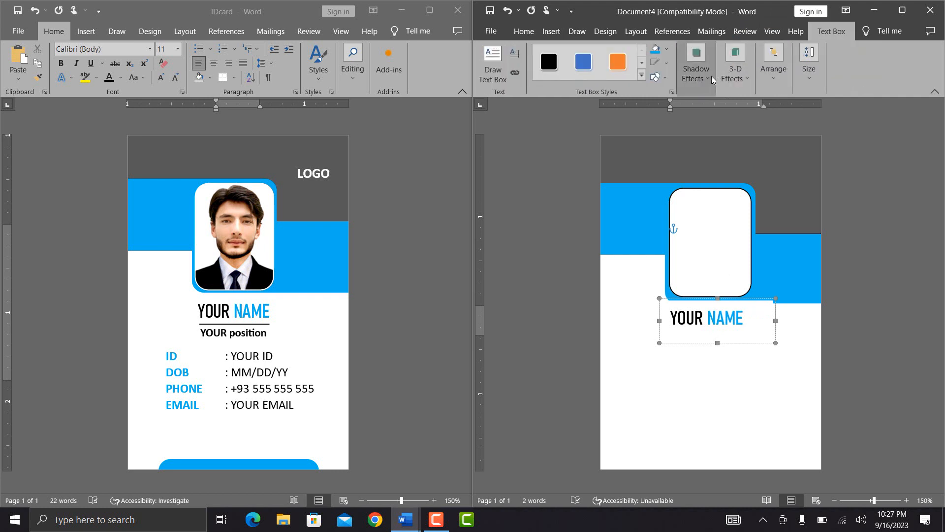
left_click(709, 78)
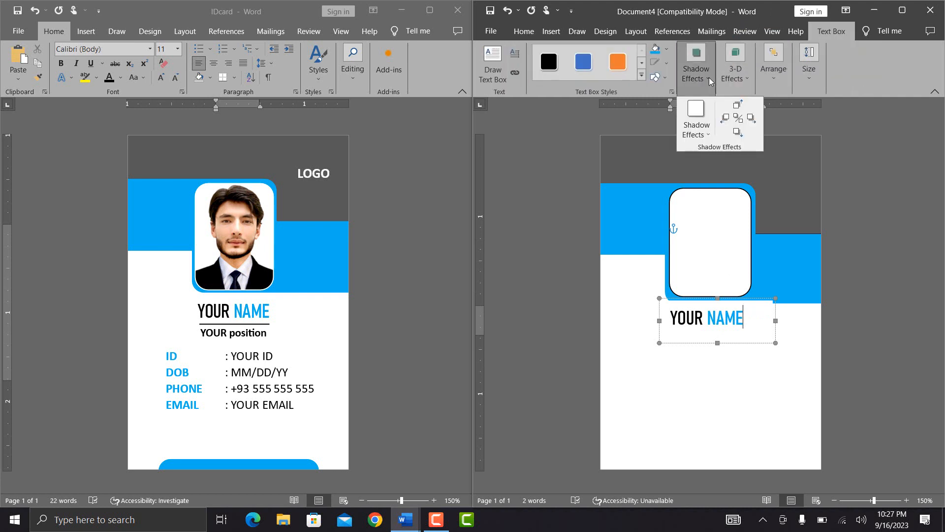
left_click(709, 78)
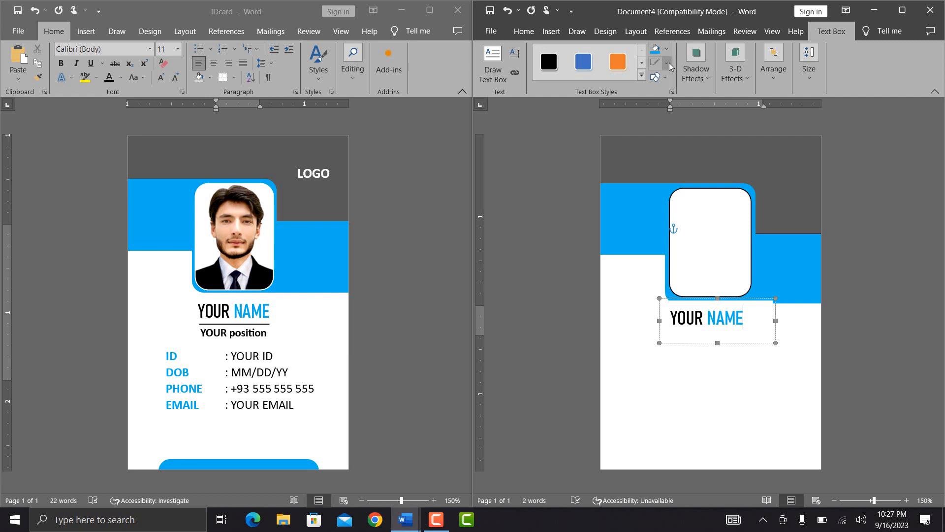
left_click(668, 63)
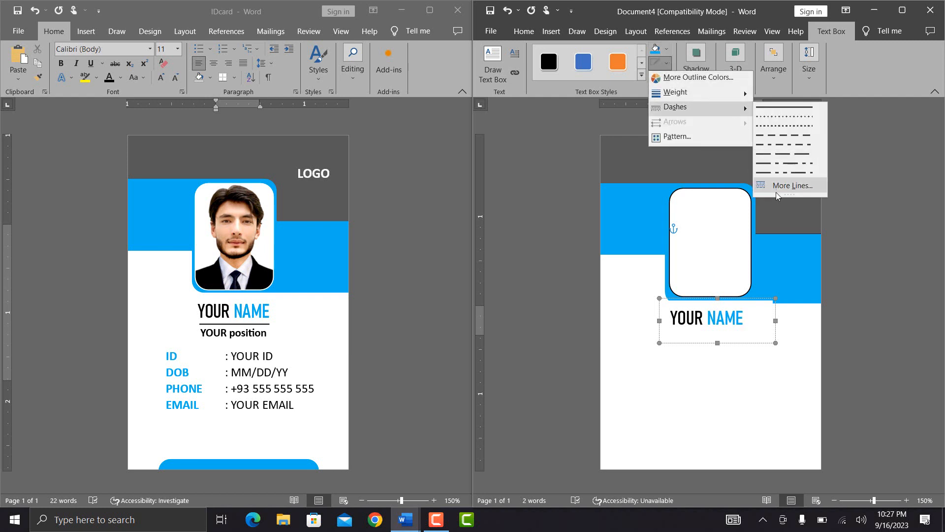
left_click(776, 192)
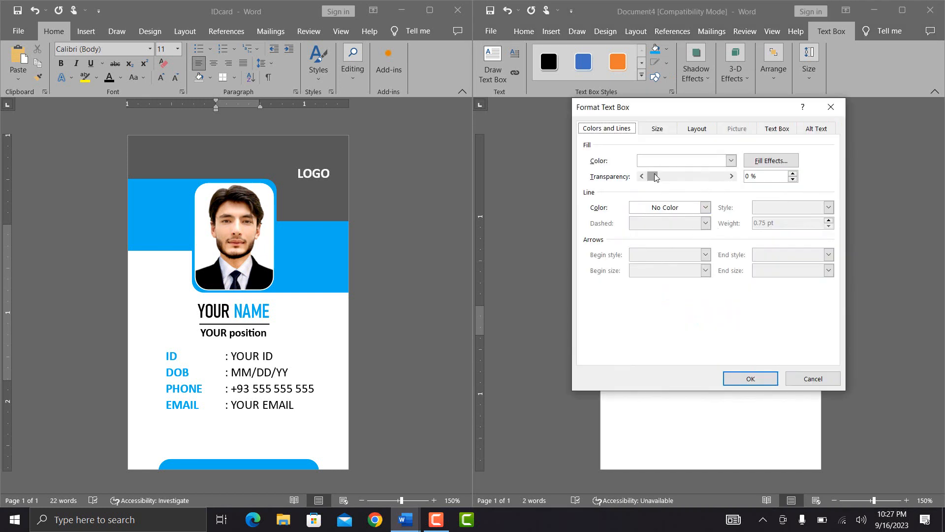
left_click_drag(654, 176, 722, 176)
left_click(750, 378)
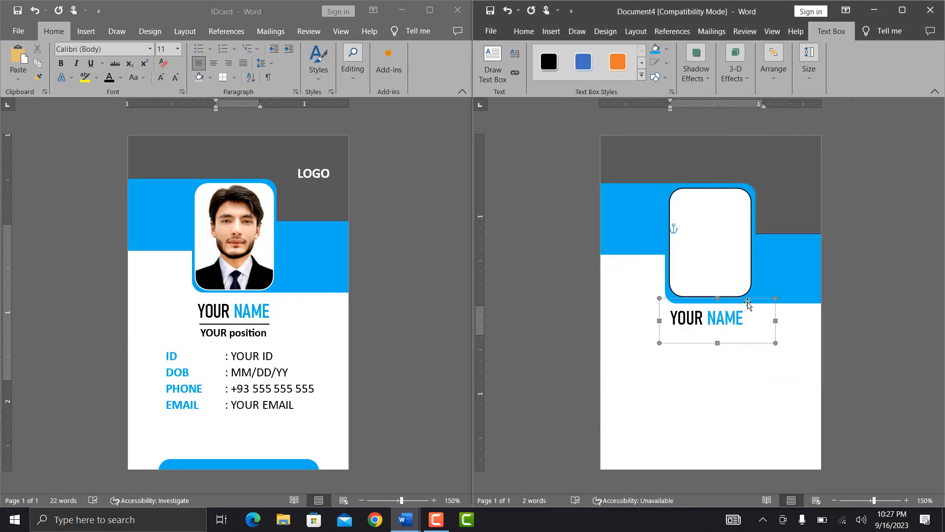
mouse_move(752, 301)
left_mouse_down()
mouse_move(752, 291)
mouse_move(758, 304)
left_mouse_up()
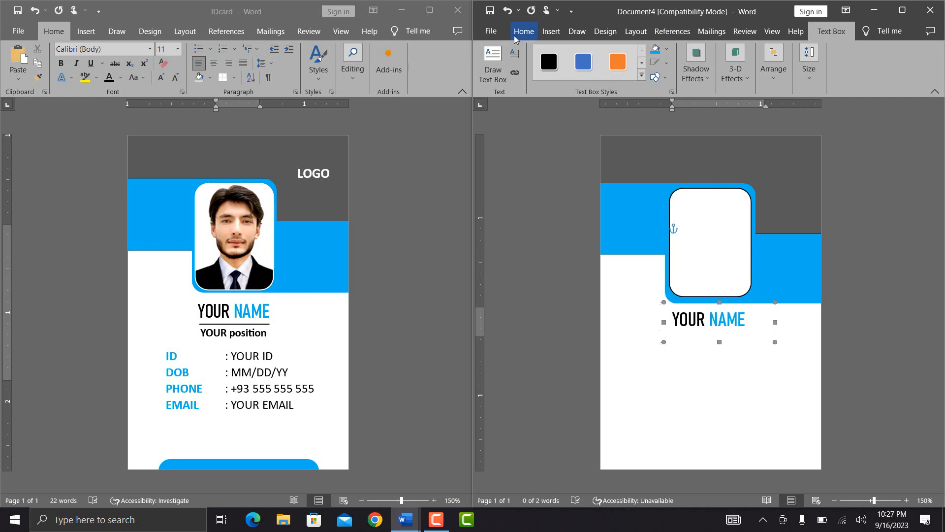
Step: Draw a straight horizontal line just beneath YOUR NAME, spanning the full width of the text
left_click(543, 35)
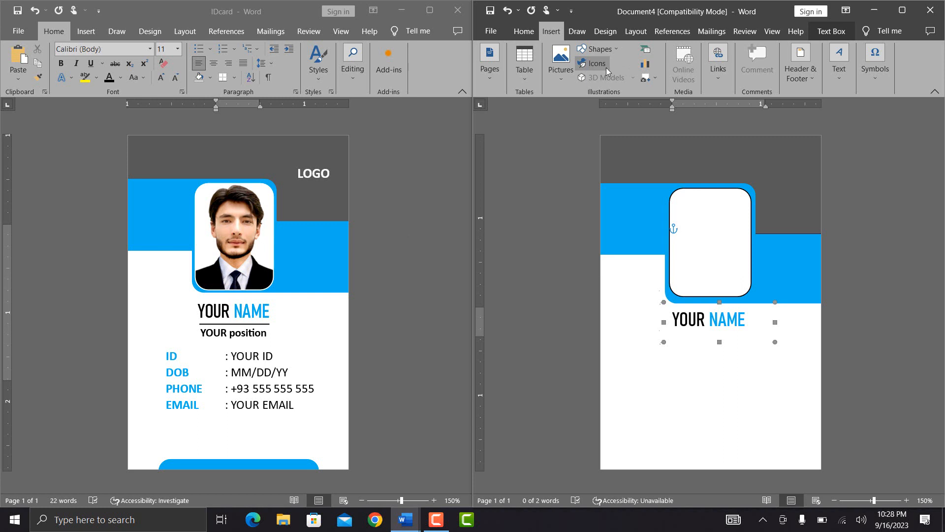
left_click(617, 53)
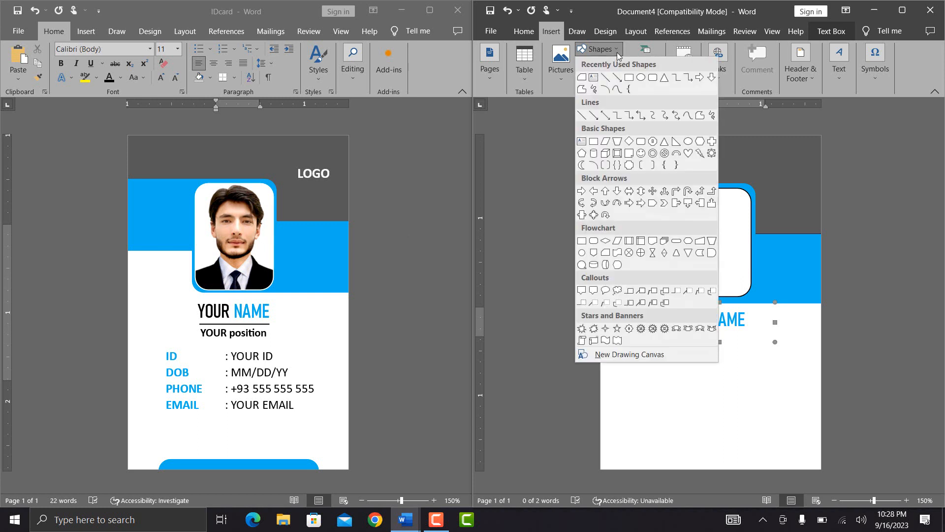
left_click(605, 77)
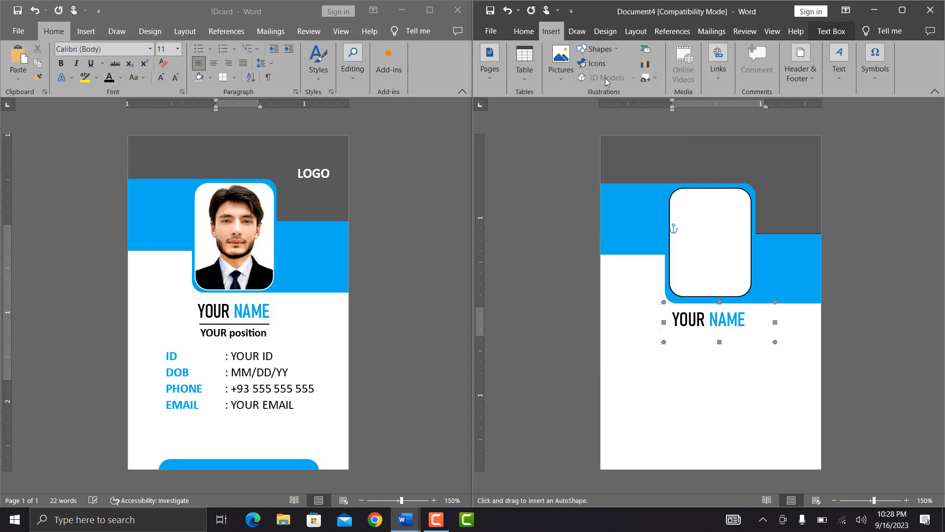
left_click_drag(675, 334, 745, 334)
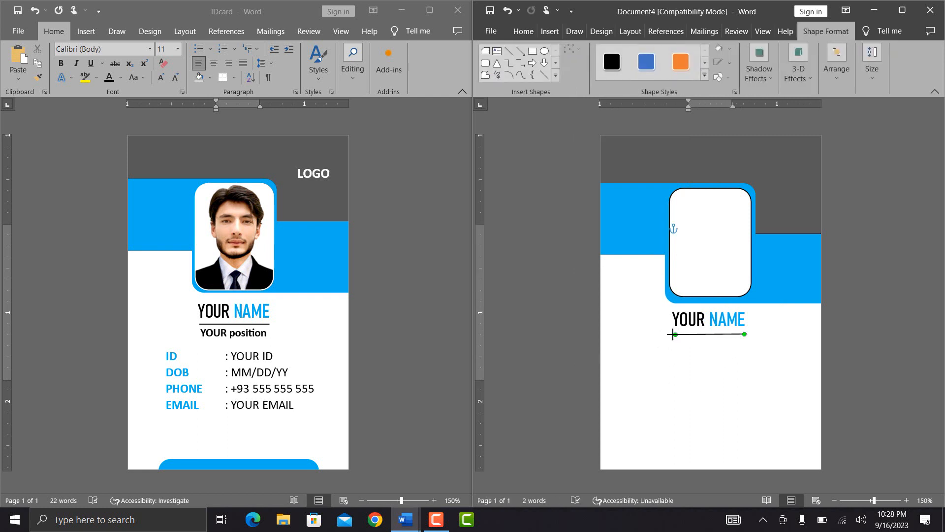
left_click(698, 349)
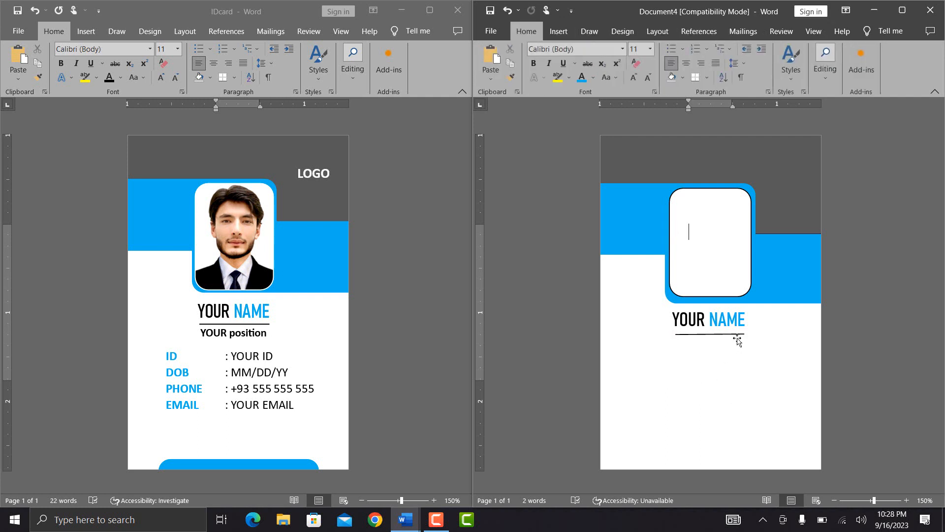
left_click(739, 334)
left_click(721, 350)
left_click(712, 335)
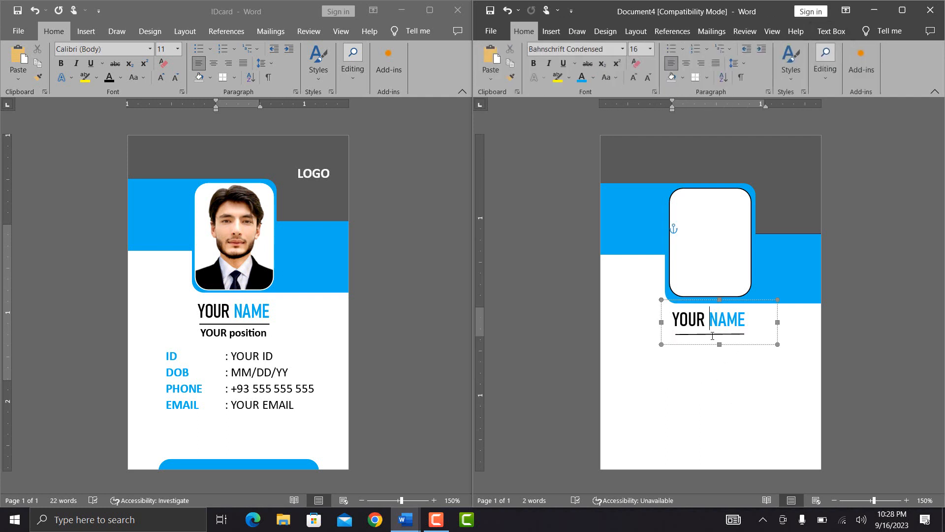
left_click(713, 371)
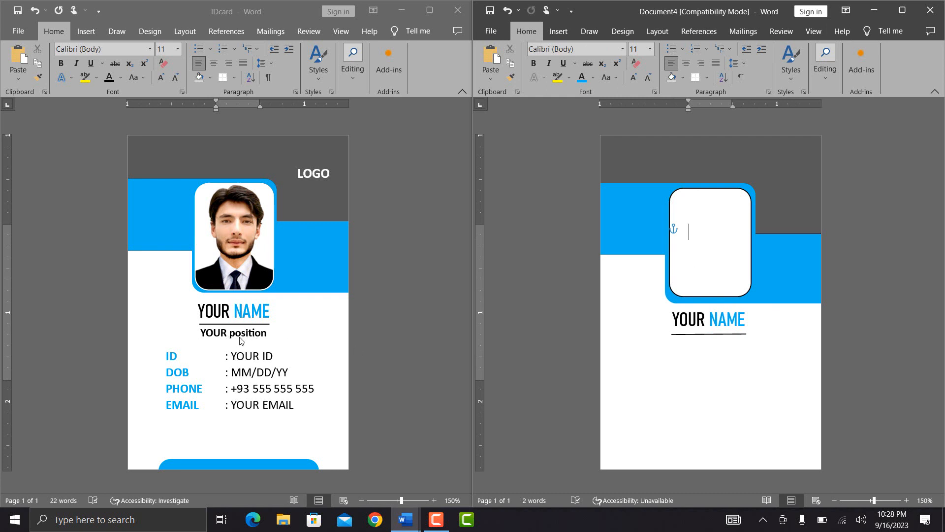
Step: Duplicate the YOUR NAME text box and place the copy below the horizontal line
left_click(726, 335)
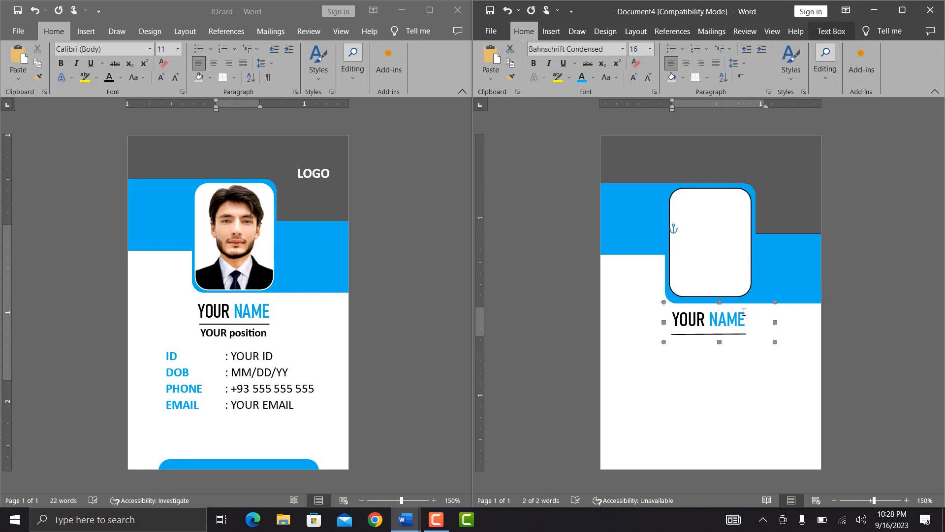
key("ctrl+c")
key("ctrl+v")
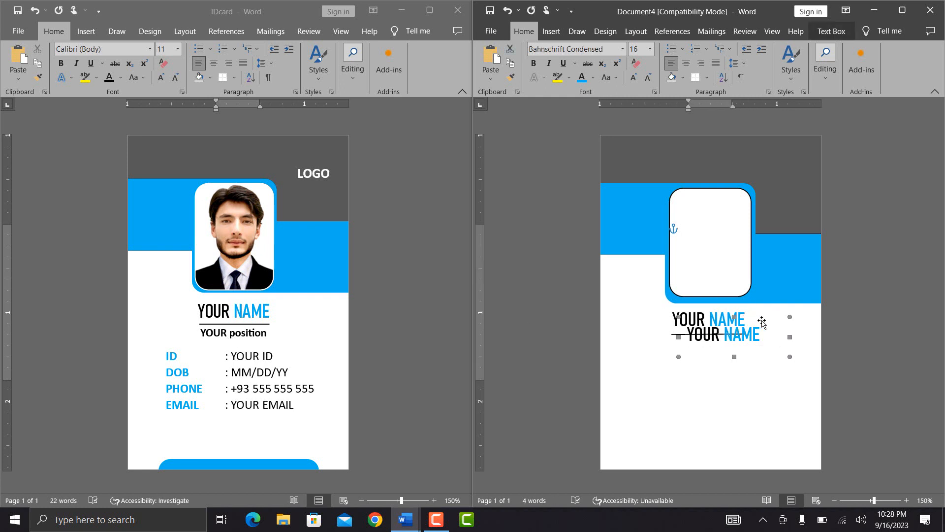
key("Down")
key("Down")
key("Down")
key("Down")
key("Left")
key("Left")
key("Left")
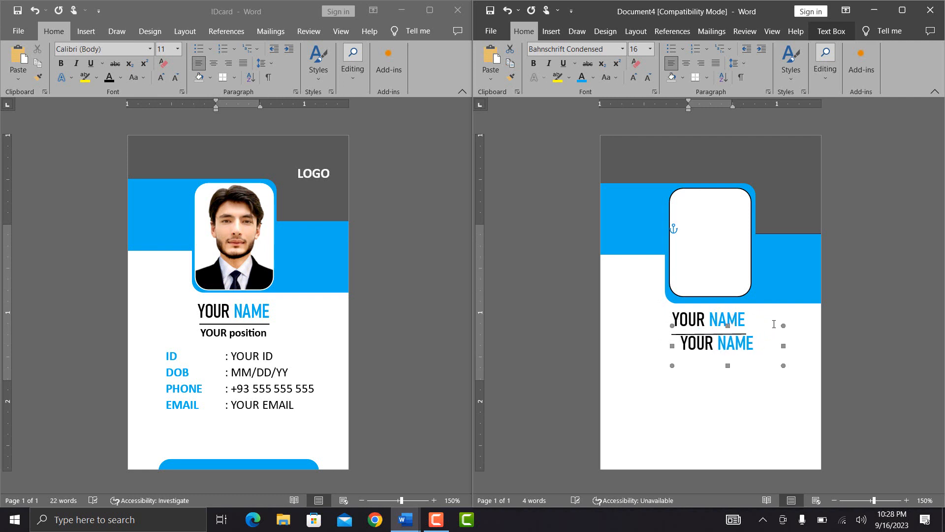
key("Down")
key("Down")
Step: Change the text in the duplicated box to "YOUR position"
left_click(764, 345)
key("BackSpace")
key("BackSpace")
key("BackSpace")
key("BackSpace")
key("BackSpace")
key("BackSpace")
key("BackSpace")
key("BackSpace")
key("BackSpace")
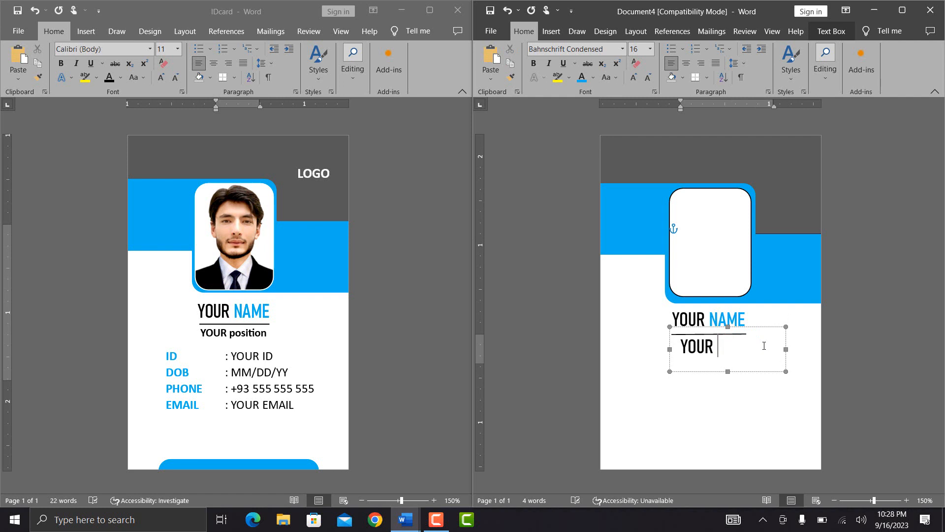
type("YOUR position")
Step: Format the YOUR position text as bold 10 pt Calibri, shorten its text box and align it beneath the horizontal line
key("ctrl+a")
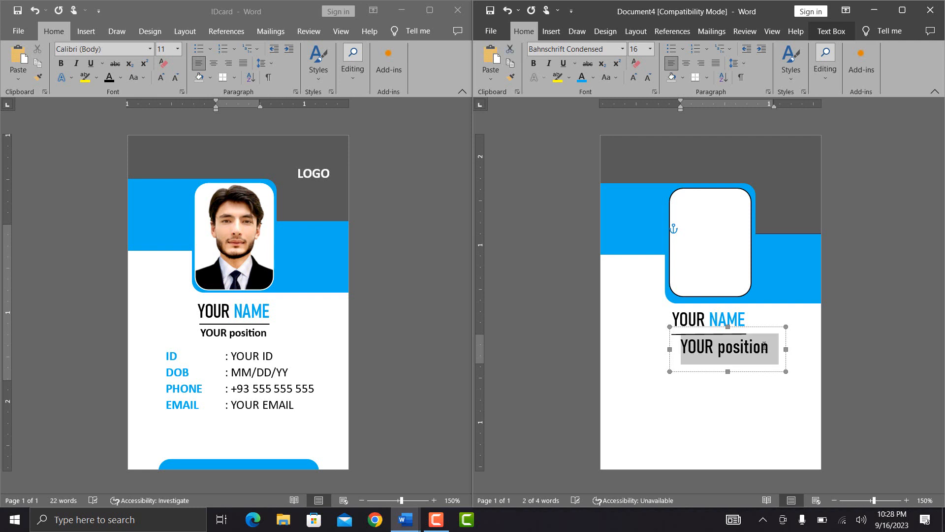
key("ctrl+shift+comma")
key("ctrl+shift+comma")
key("ctrl+shift+comma")
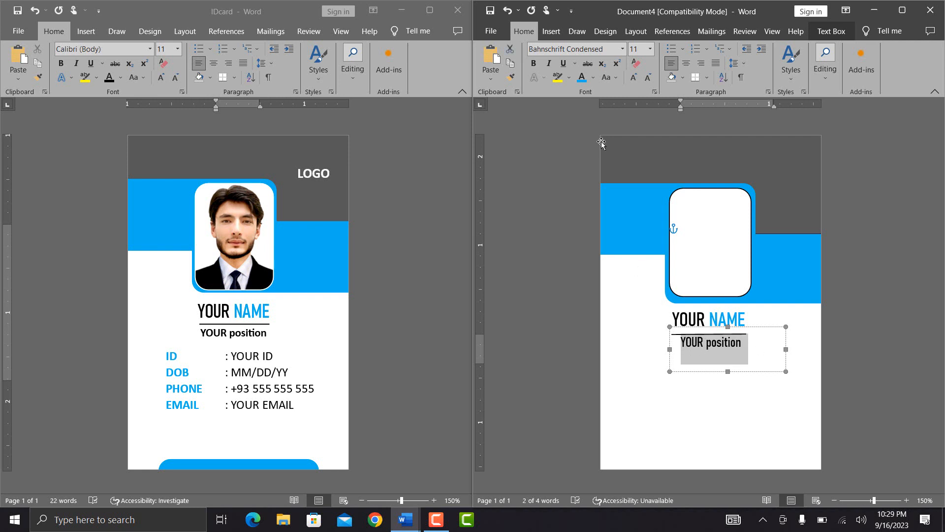
left_click(621, 50)
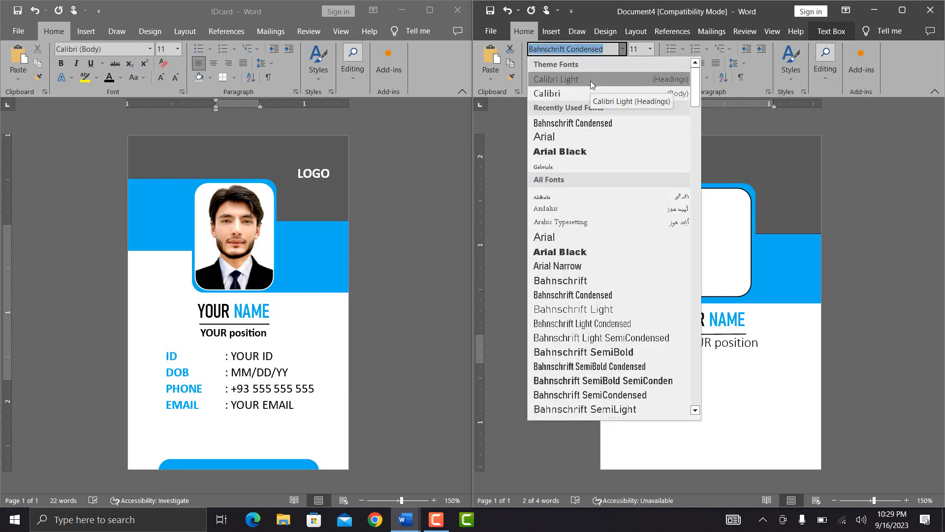
left_click(591, 94)
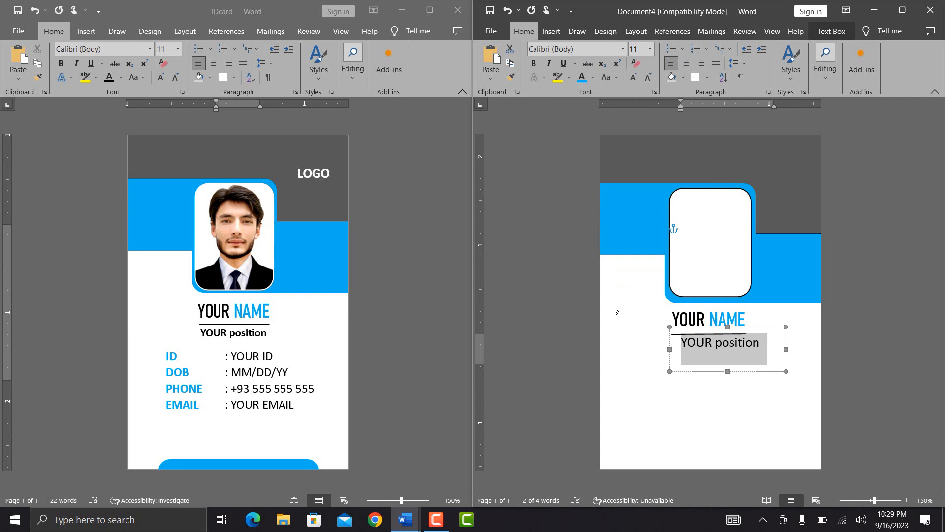
key("ctrl+b")
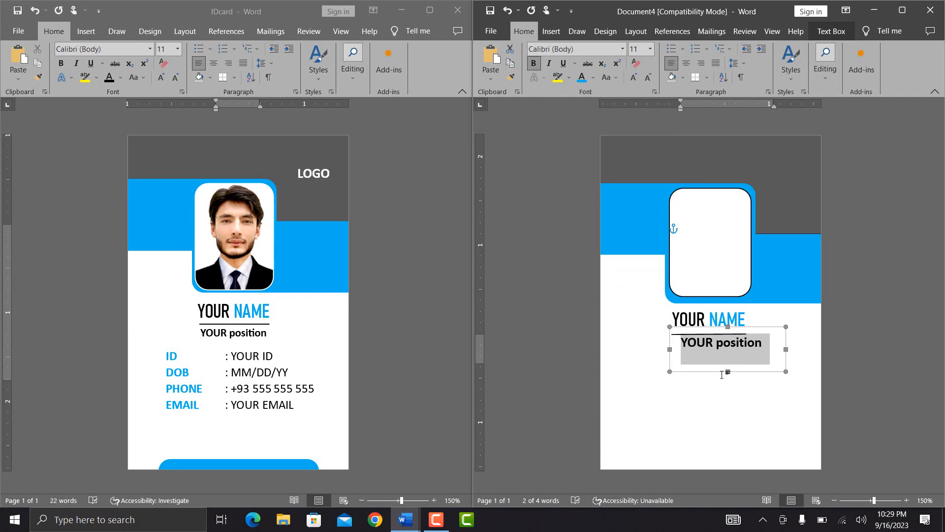
key("ctrl+bracketleft")
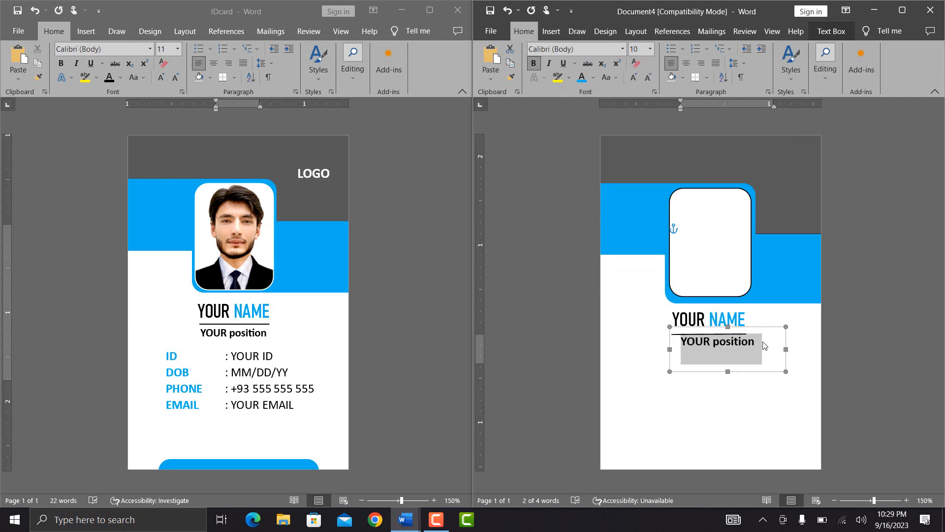
left_click_drag(727, 372, 727, 357)
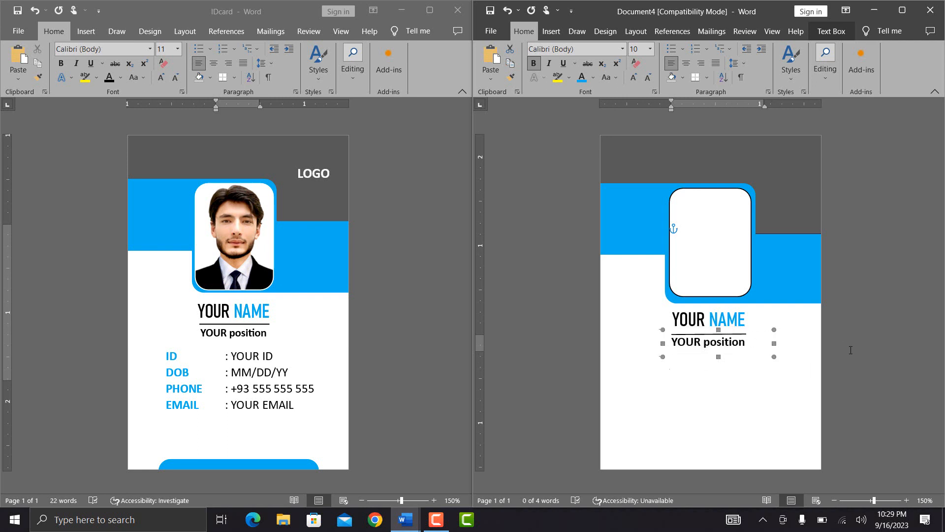
left_click(877, 348)
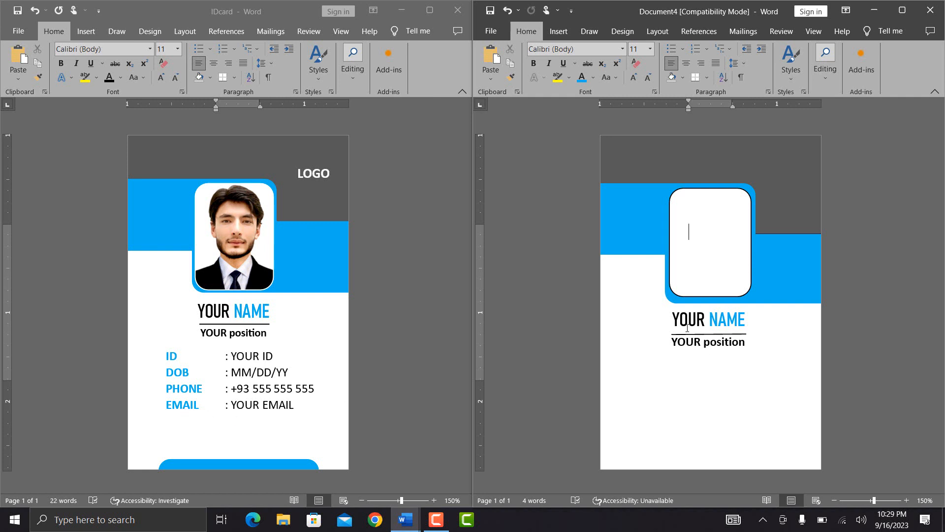
Step: Draw a tall text box below YOUR position, in the left part of the card's white area
left_click(558, 31)
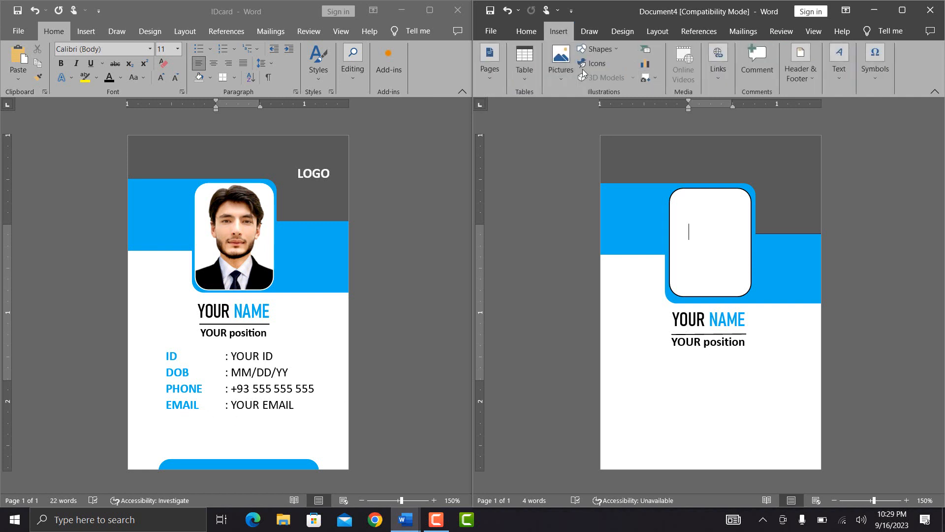
left_click(610, 50)
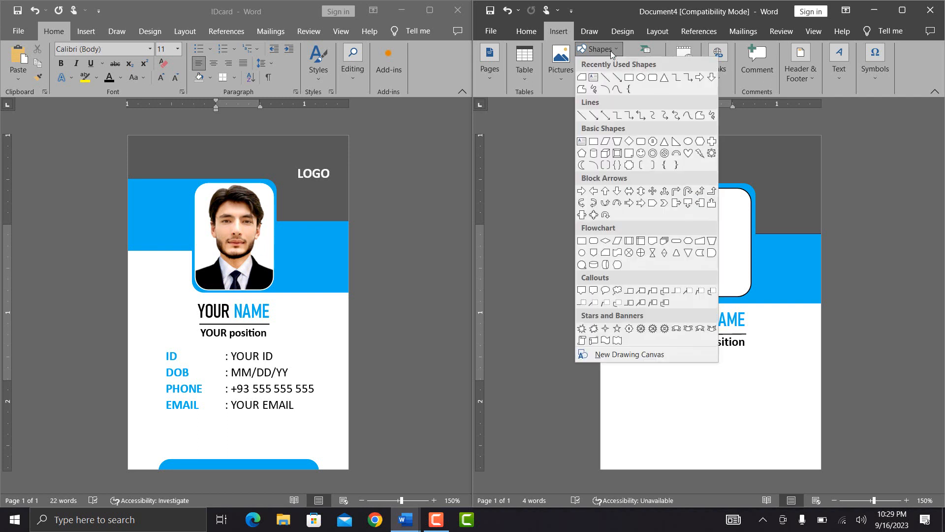
left_click(598, 79)
left_click_drag(624, 356, 684, 442)
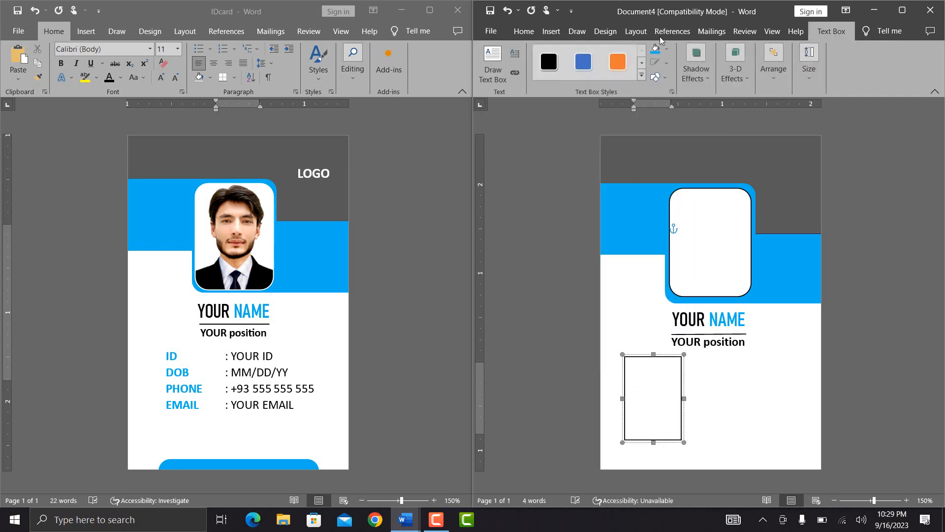
Step: Set the new text box's line color to No Color and its fill transparency to 100%
left_click(667, 63)
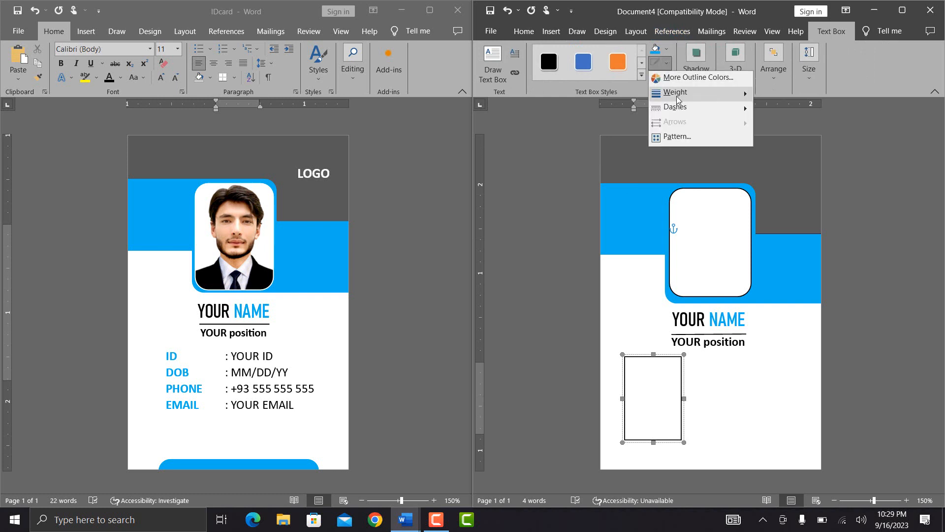
mouse_move(680, 107)
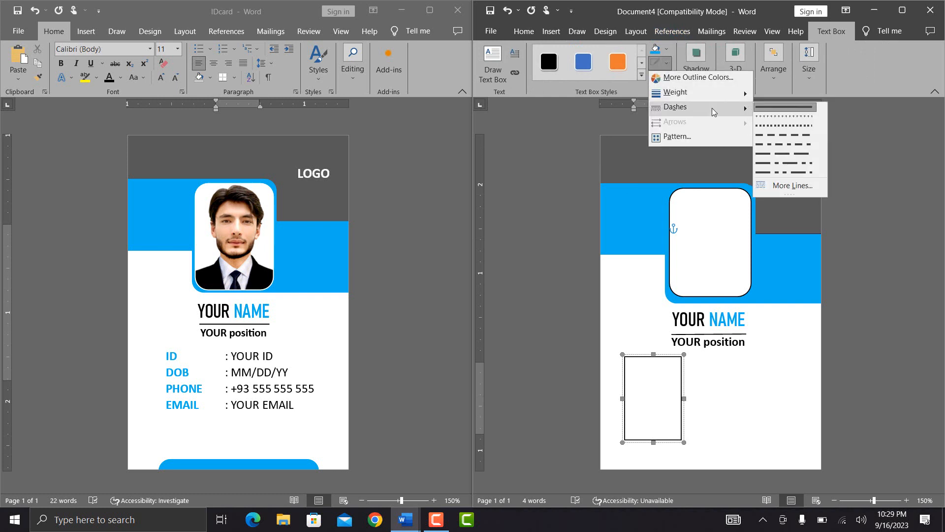
left_click(775, 184)
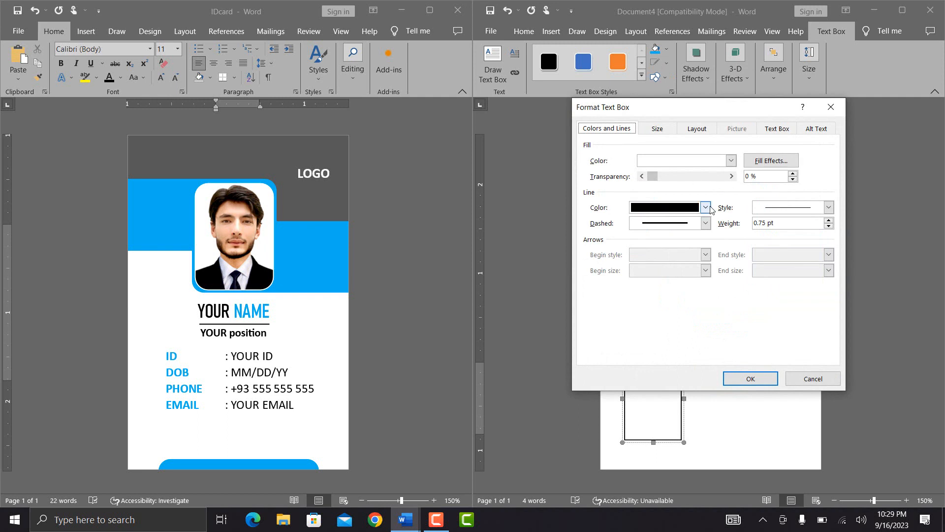
left_click(706, 208)
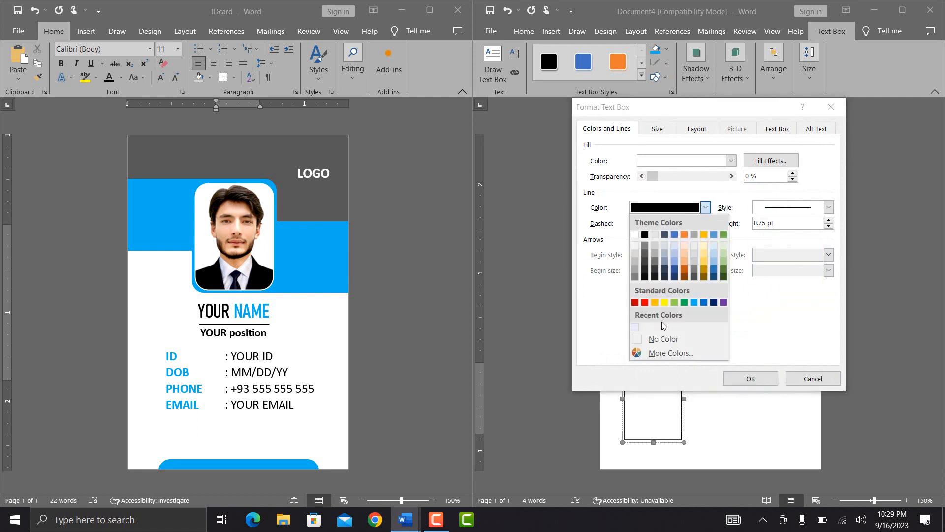
left_click(662, 339)
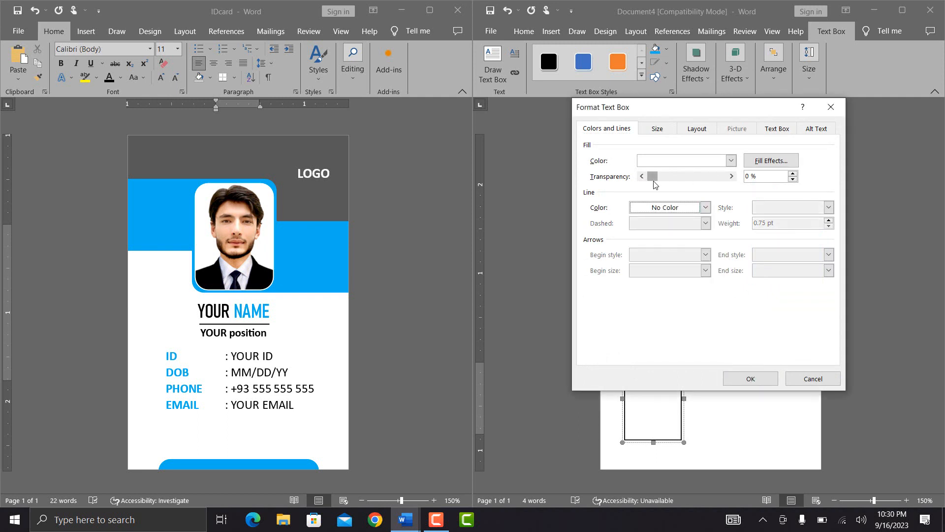
left_click_drag(652, 176, 723, 179)
left_click(752, 378)
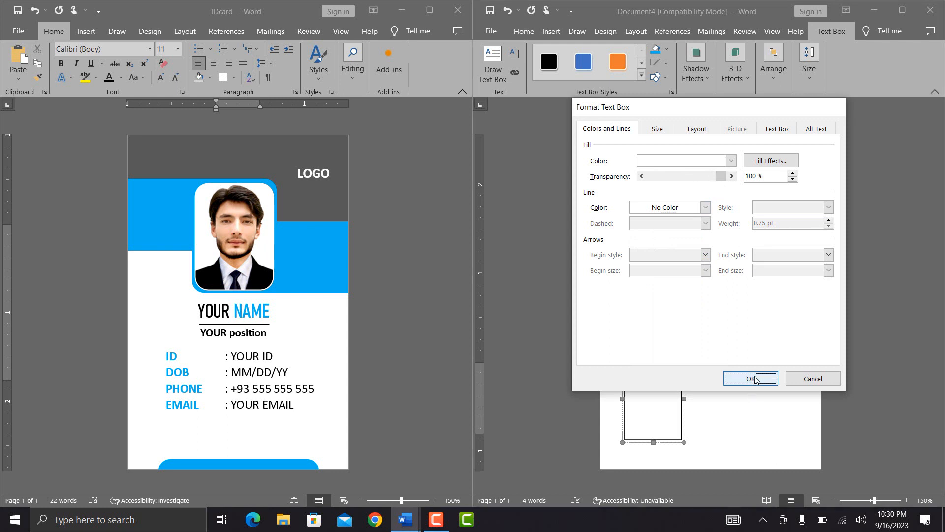
Step: Enter the labels ID, DOB, PHONE and EMAIL on separate lines in the text box
type("ID ")
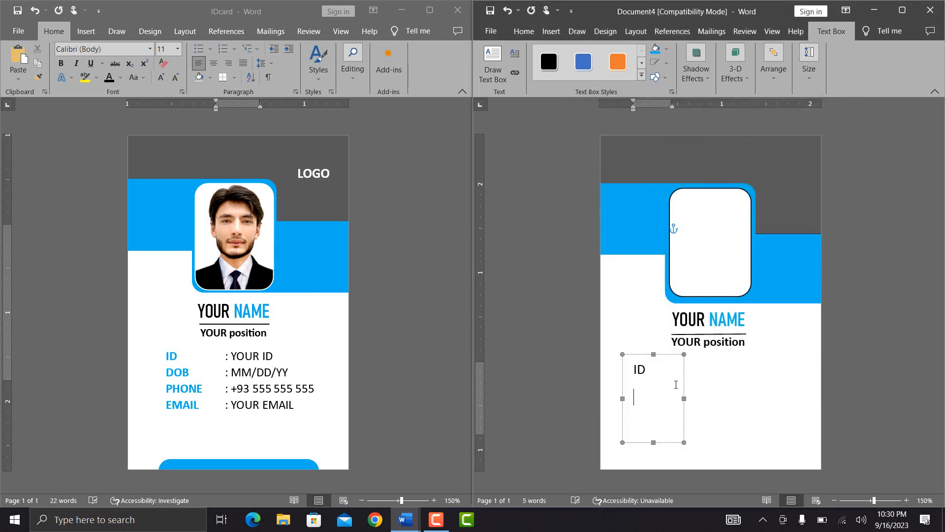
type("DO")
type("F")
key("Return")
type("H")
key("BackSpace")
type("PHON")
key("Return")
type("E")
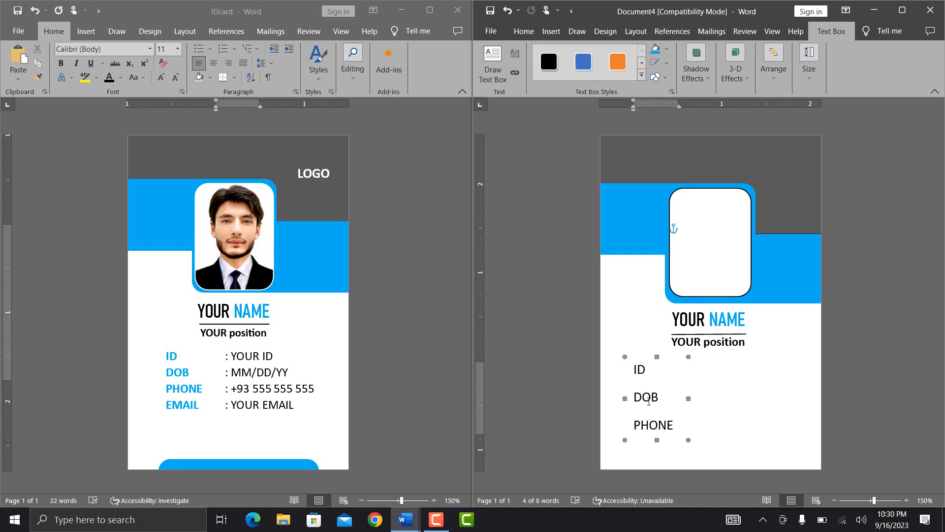
Step: Remove the space after paragraphs for all the labels so that the four lines fit in the text box
key("ctrl+a")
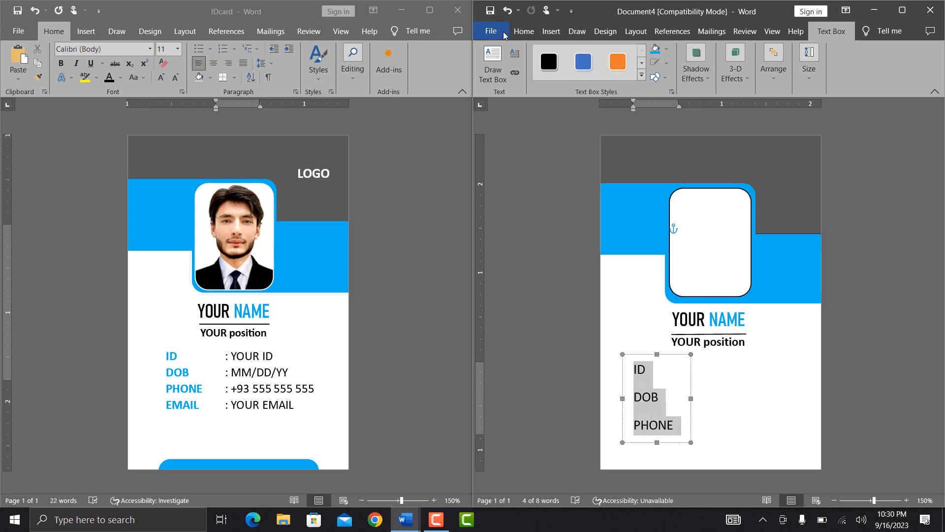
left_click(524, 32)
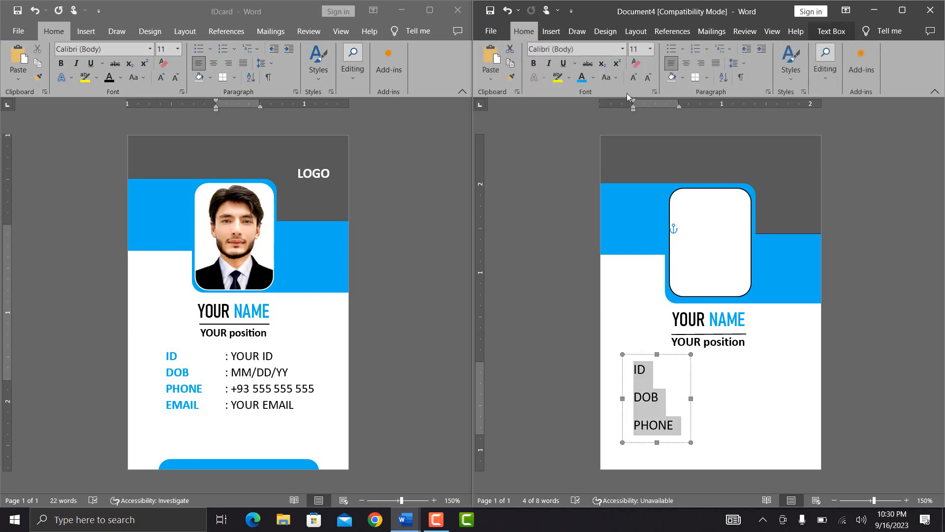
left_click(737, 63)
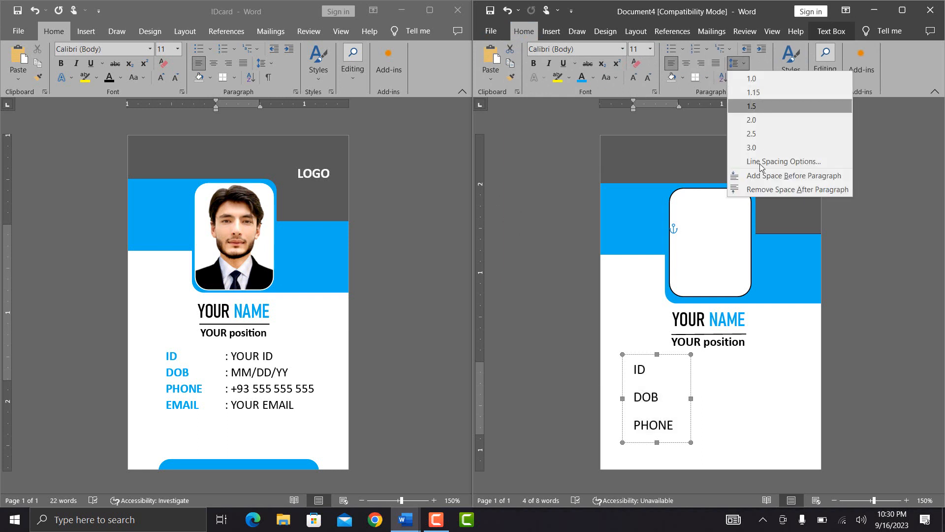
left_click(768, 190)
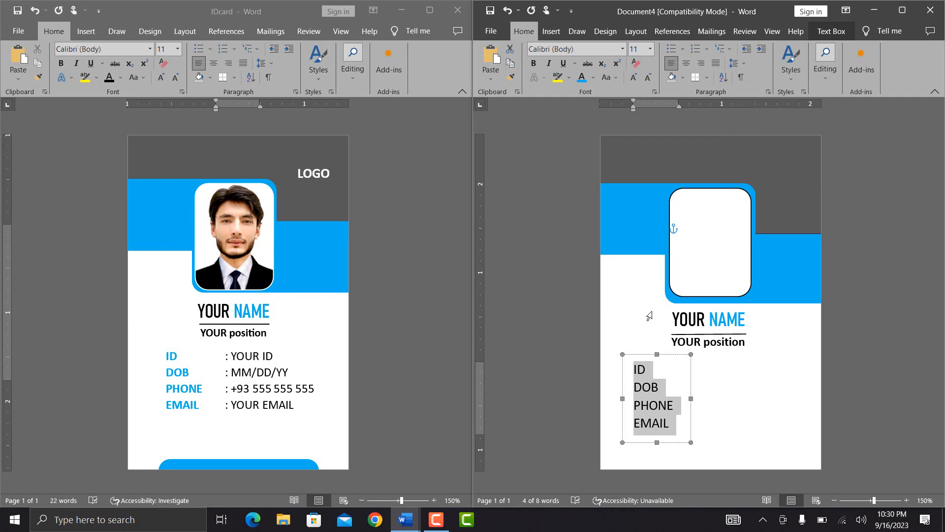
Step: Color the ID, DOB, PHONE and EMAIL labels blue and make them bold
left_click(582, 84)
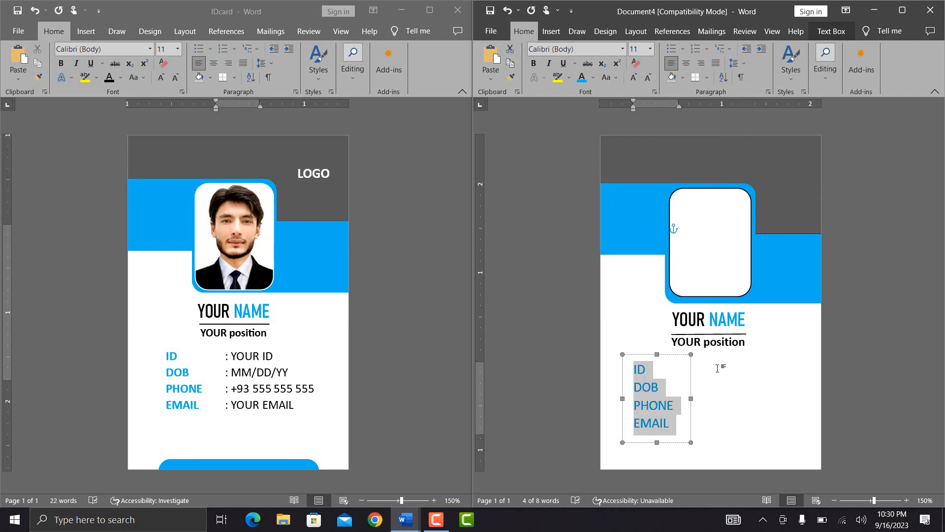
left_click(676, 424)
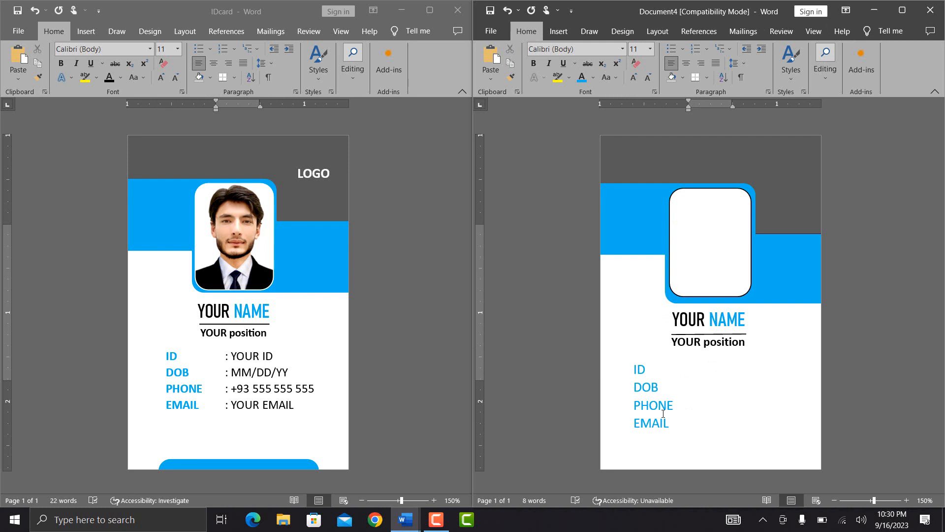
left_click(663, 413)
key("ctrl+a")
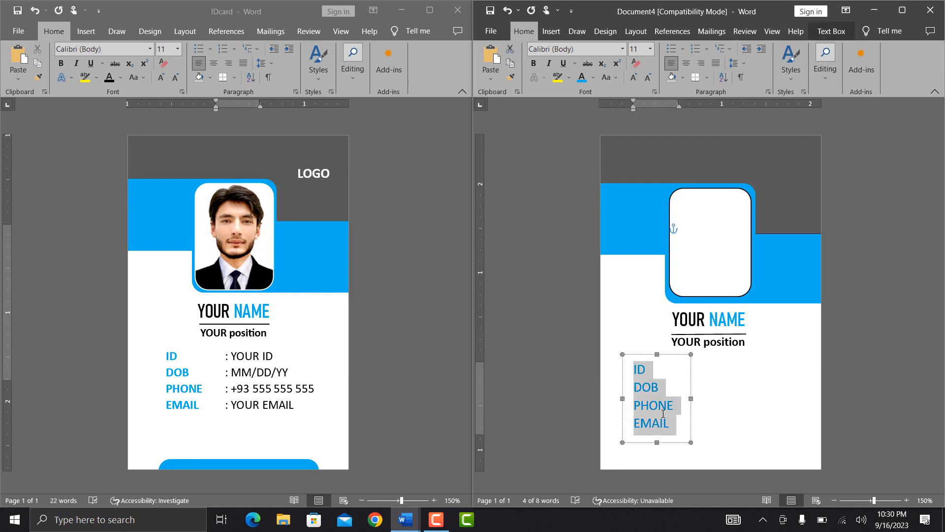
key("ctrl+b")
double_click(715, 386)
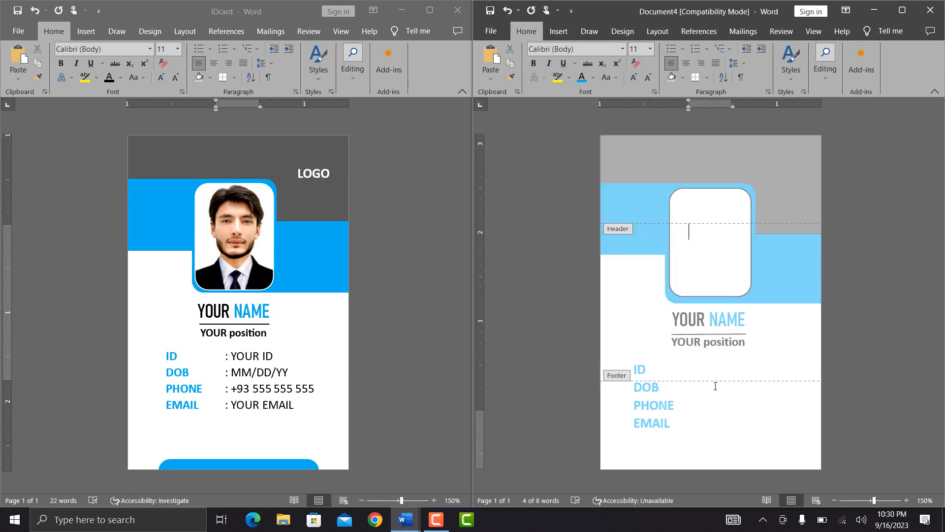
double_click(776, 361)
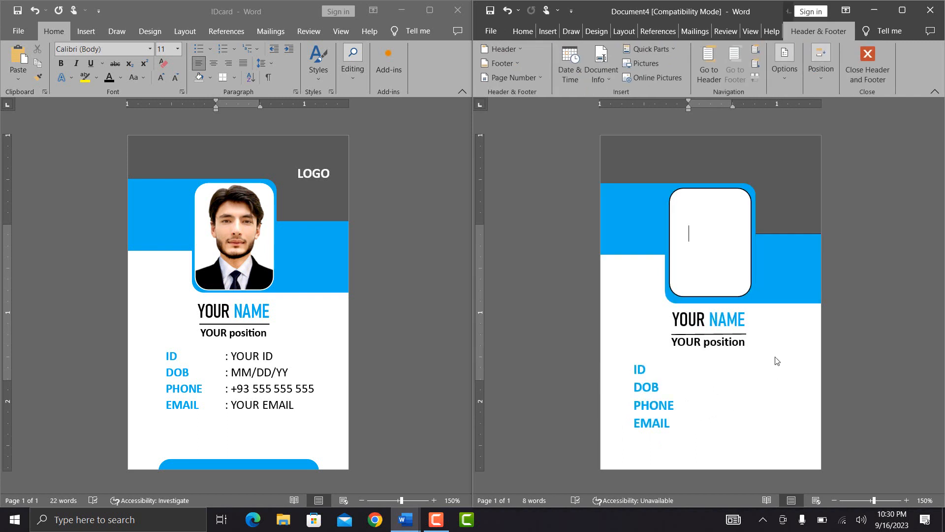
Step: Duplicate the label text box and place the copy to the right of the original, with its lines level
left_click(680, 409)
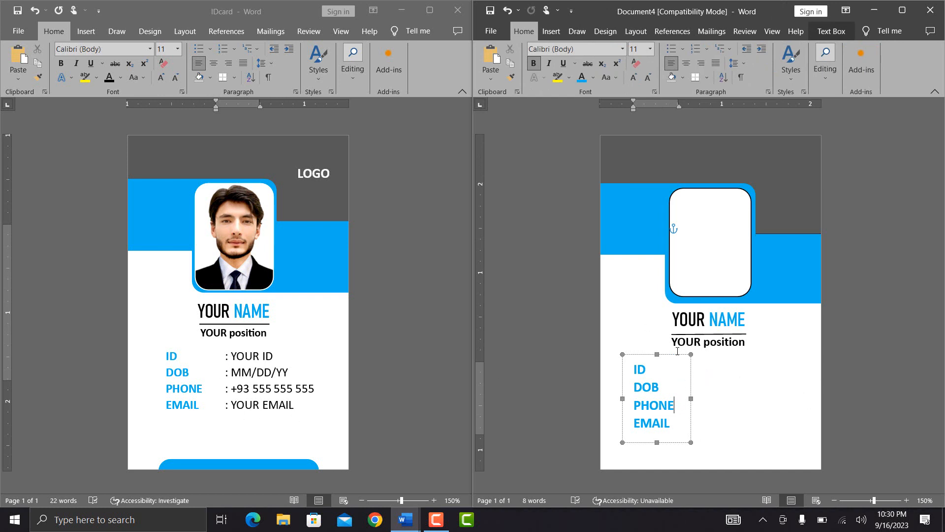
left_click(674, 354)
key("ctrl+c")
key("ctrl+v")
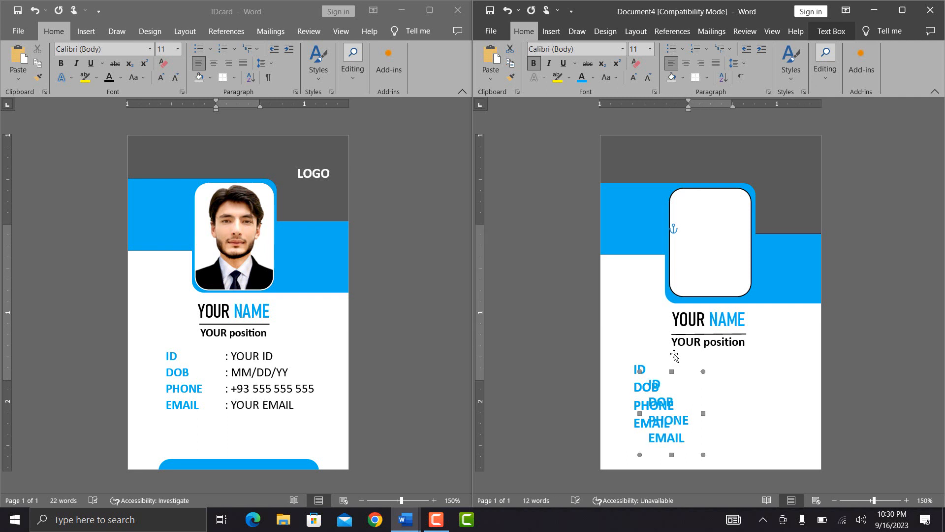
left_click_drag(687, 370, 735, 356)
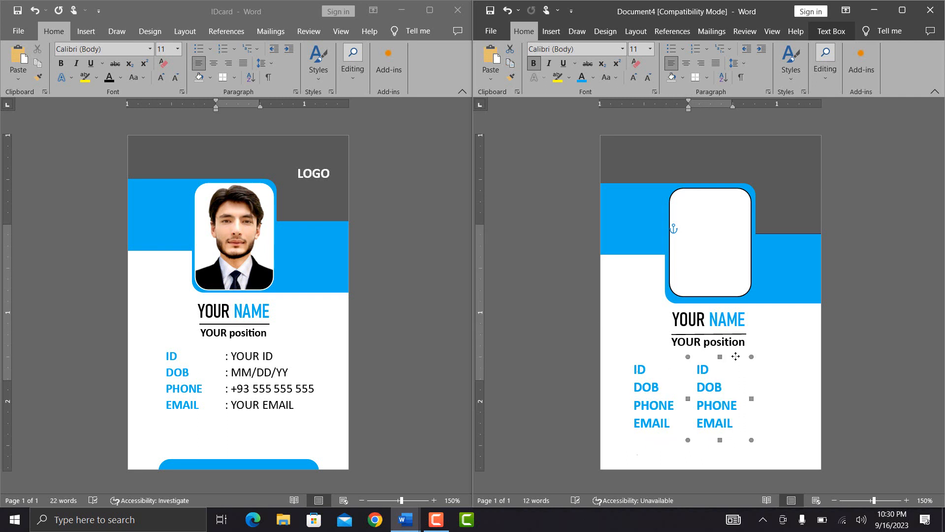
Step: Clear all text from the duplicated box and widen it to nearly the card's right edge
left_click(731, 388)
left_click_drag(736, 424, 695, 370)
key("Delete")
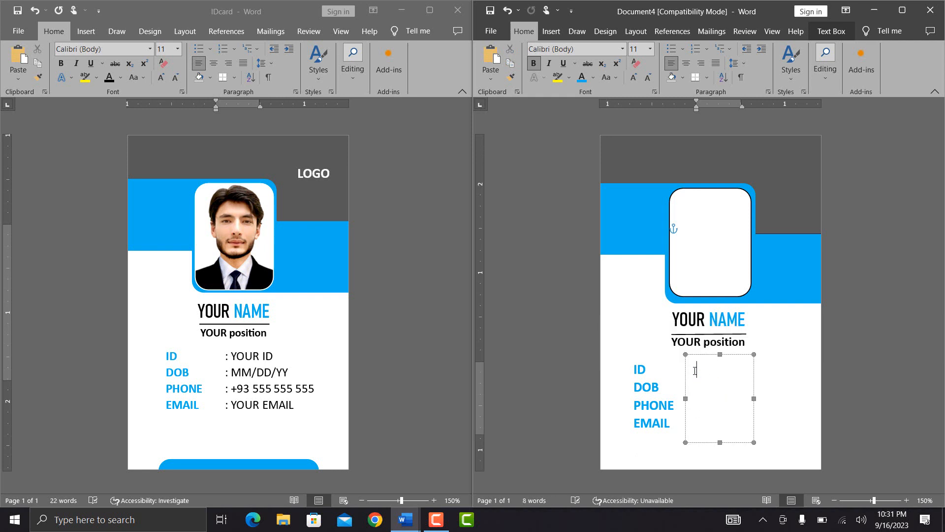
left_click_drag(754, 398, 811, 397)
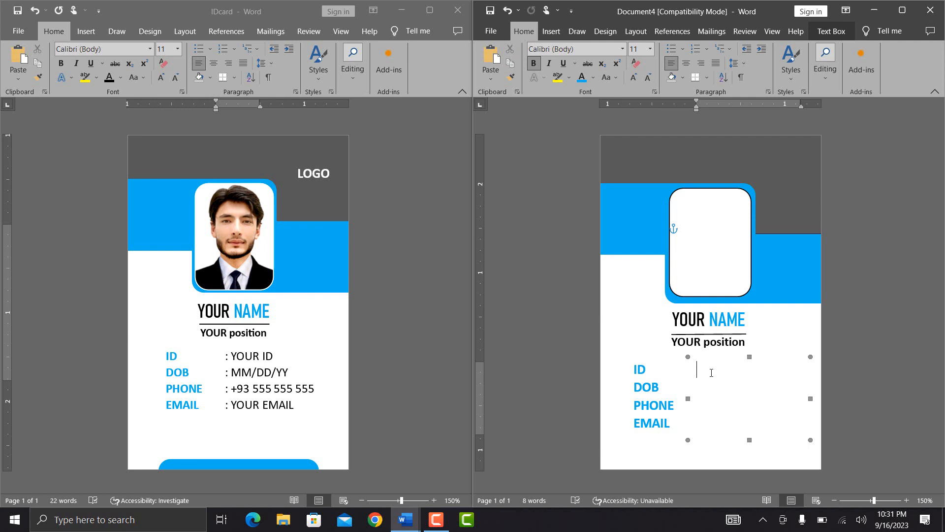
Step: Enter a colon on each of the four lines of the duplicated box and add YOUR ID after the first
type(":")
key("Return")
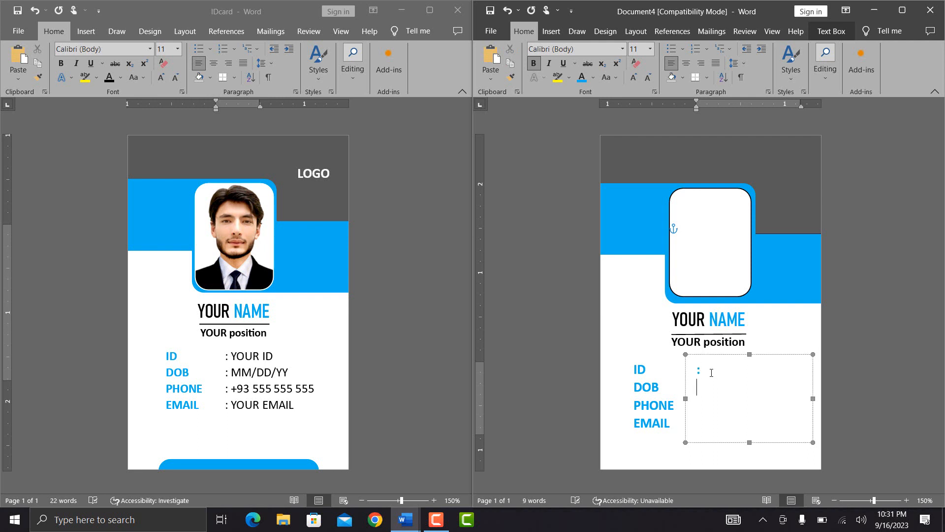
type(":")
key("Return")
type(":")
type("YOUR ID")
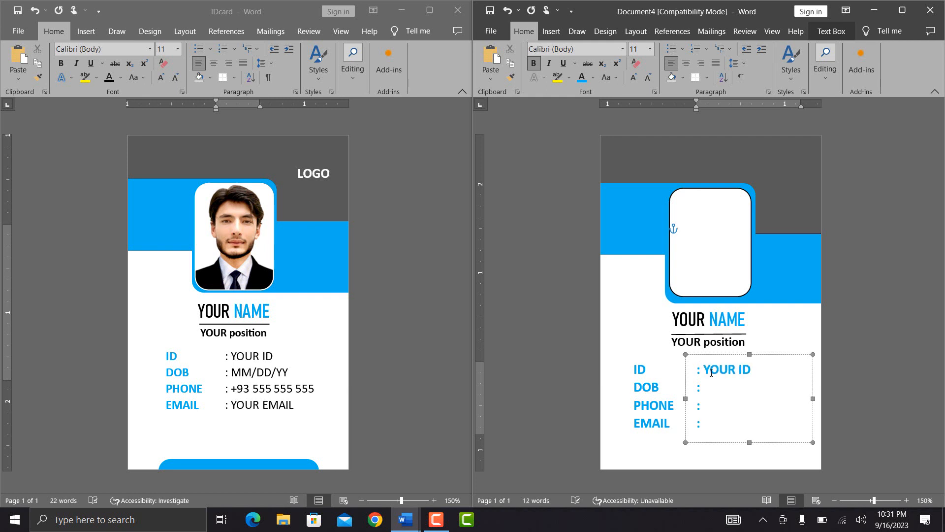
Step: Complete the value lines with MM/DD/YY for DOB, a placeholder phone number for PHONE and YOUR EMAIL for EMAIL
key("BackSpace")
key("BackSpace")
key("BackSpace")
key("ctrl+y")
type("M")
key("BackSpace")
type("MM/DD/YY : ")
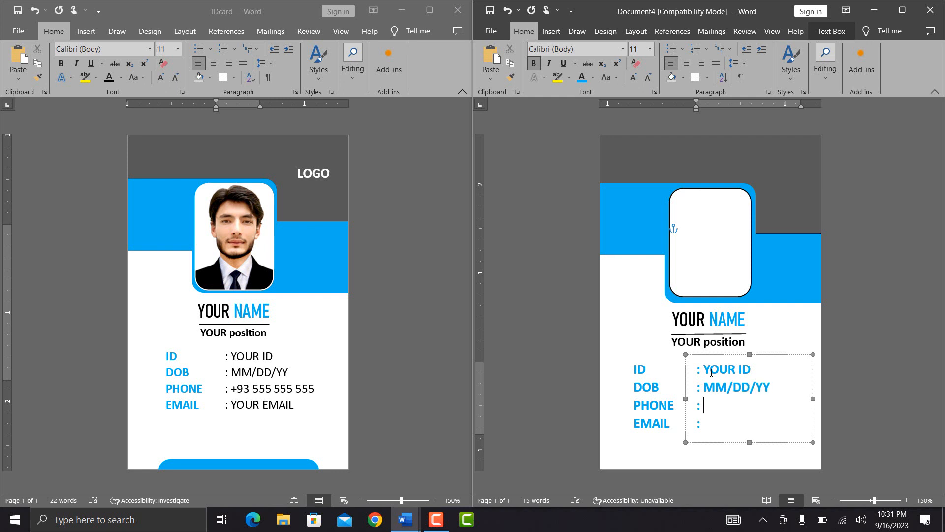
type("+93 555 555 555 : ")
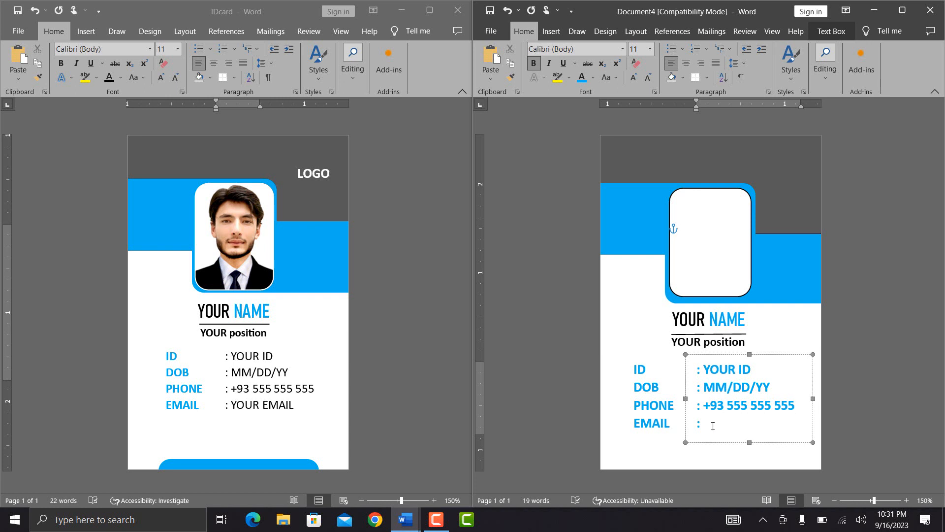
type("YOUR EMAIL")
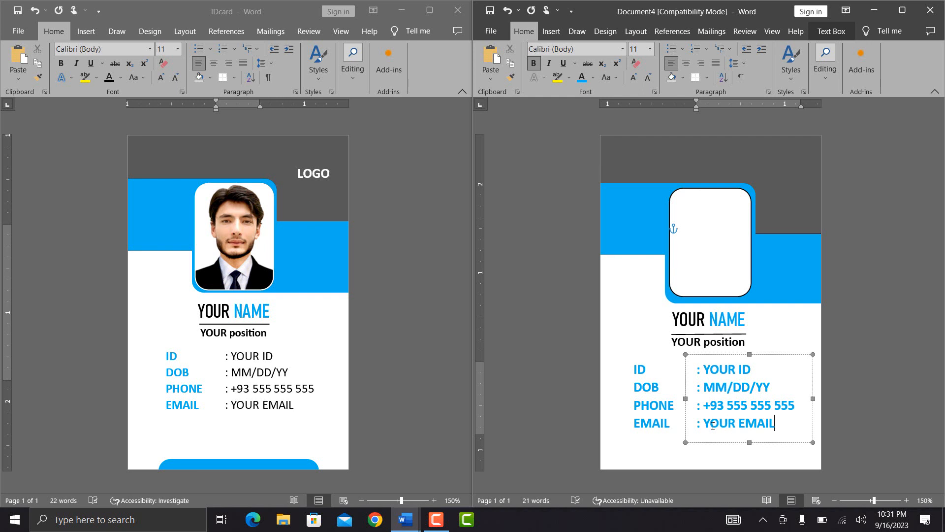
Step: Remove the bold from all four value lines and color their text black
key("ctrl+a")
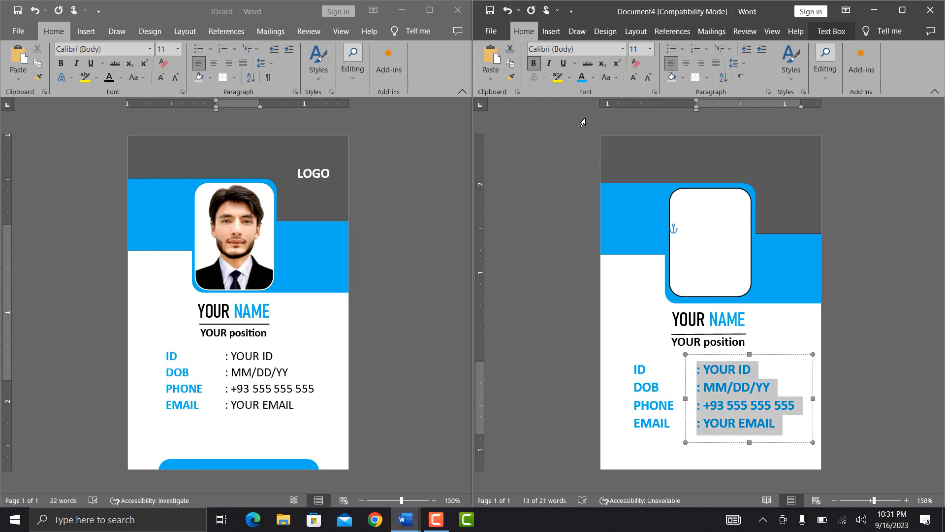
left_click(532, 64)
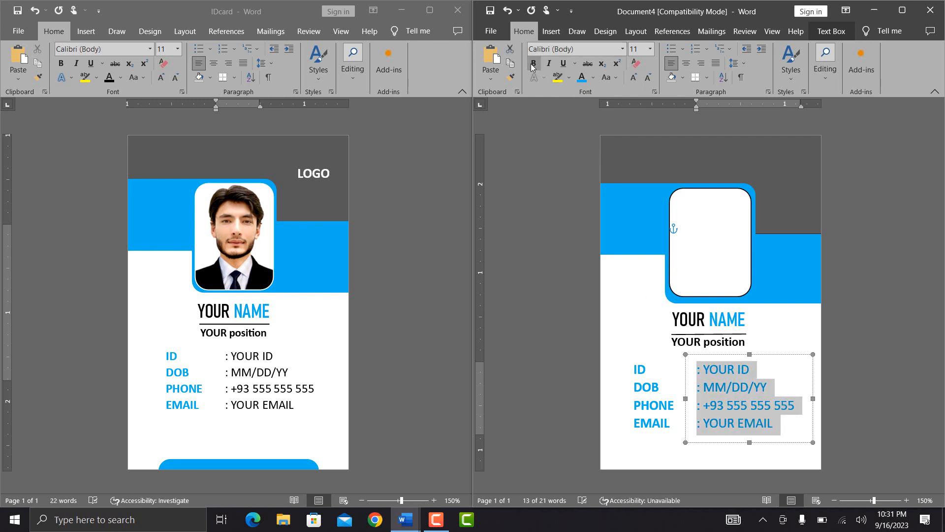
left_click(593, 77)
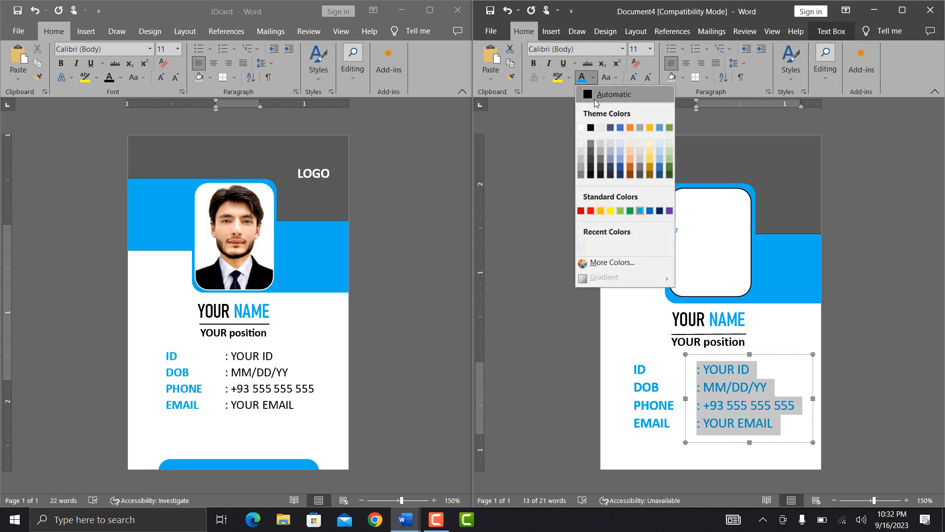
left_click(591, 128)
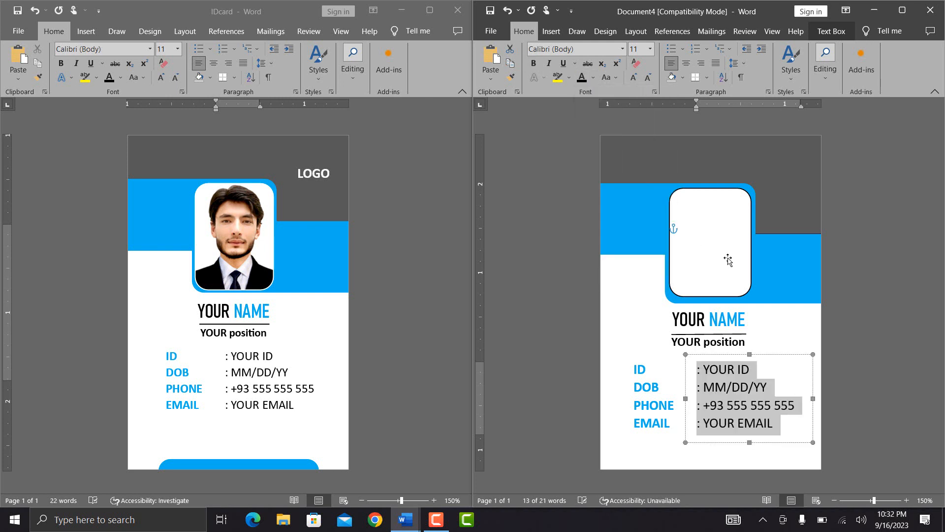
left_click(779, 345)
Step: Nudge the text box with the personal detail values slightly upward
left_click(768, 406)
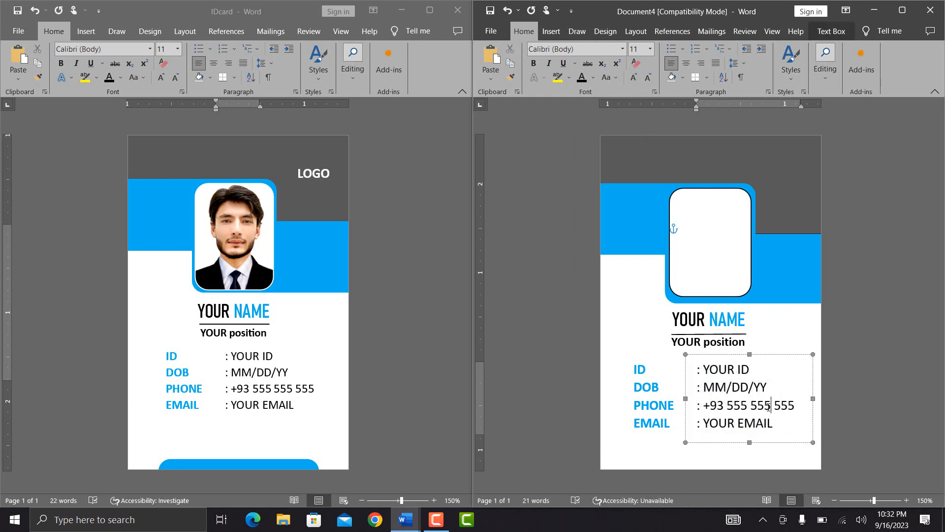
left_click(772, 357)
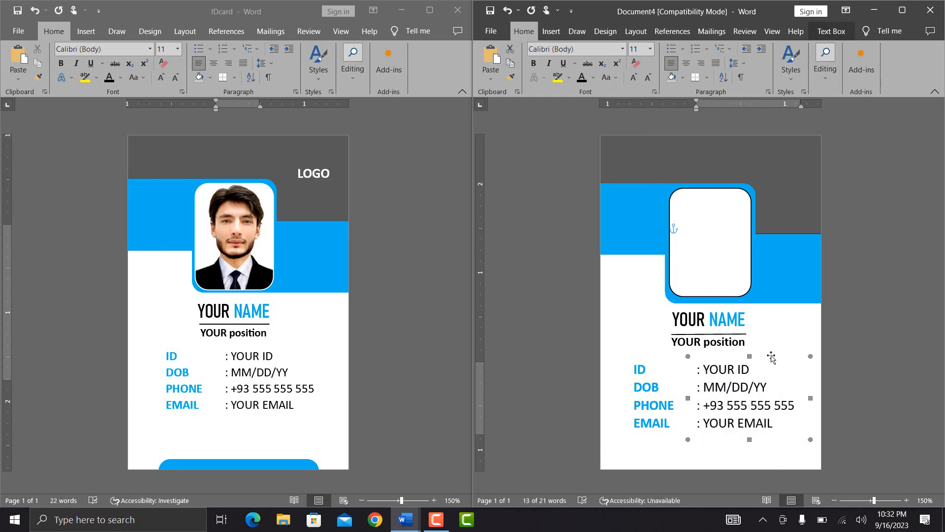
key("Up")
key("Up")
key("Up")
left_click(765, 345)
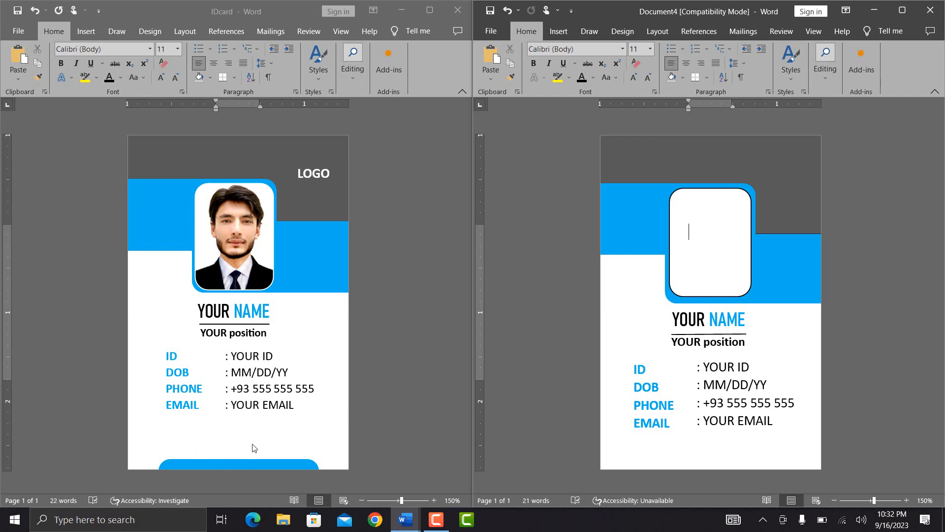
Step: Duplicate the left blue rounded shape, then narrow and place the copy so only its rounded top shows at the card's bottom edge
left_click(645, 218)
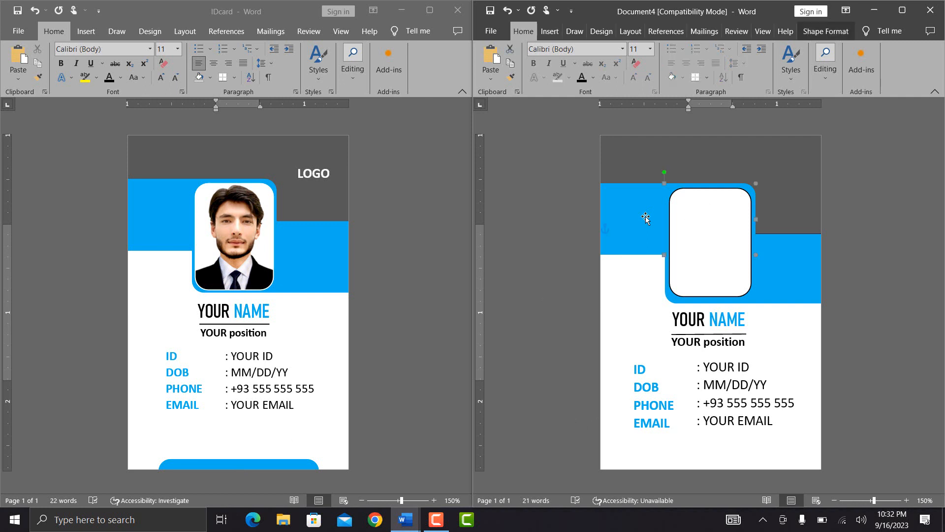
key("ctrl+d")
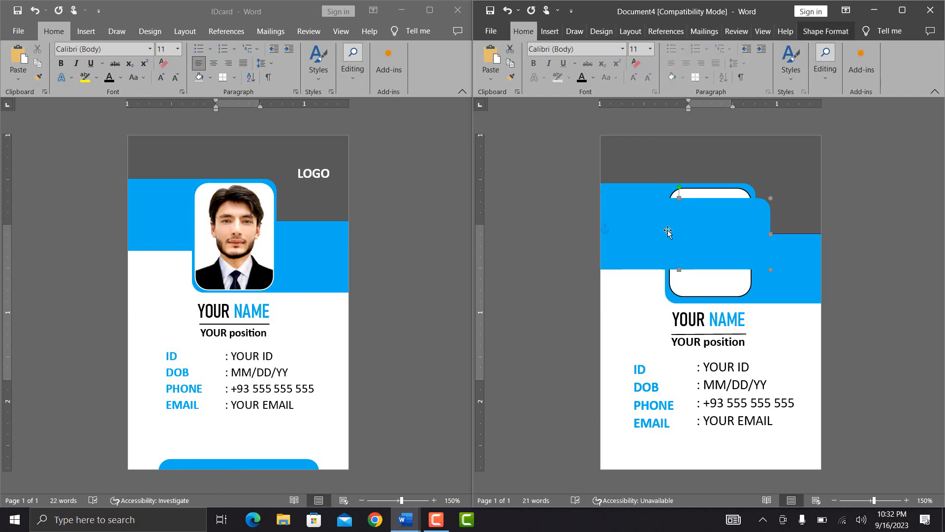
left_click_drag(668, 232, 700, 425)
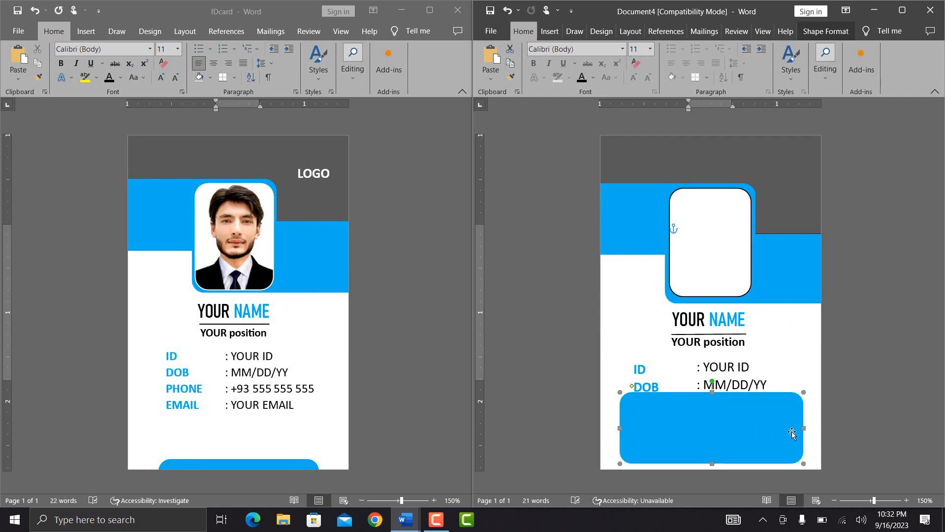
left_click_drag(804, 428, 743, 474)
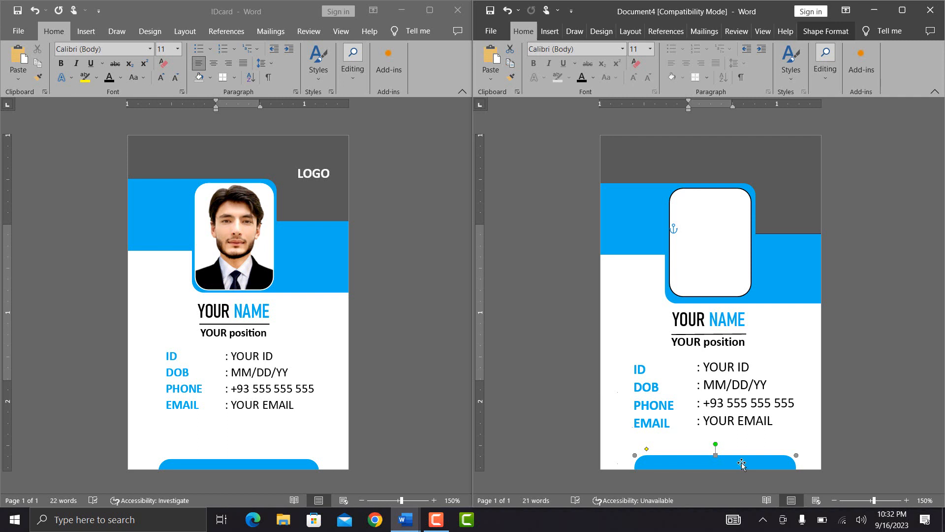
Step: Nudge the blue bar at the card's bottom edge slightly down and to the left so it sits centered
key("Down")
key("Down")
key("Down")
key("Left")
key("Left")
key("Left")
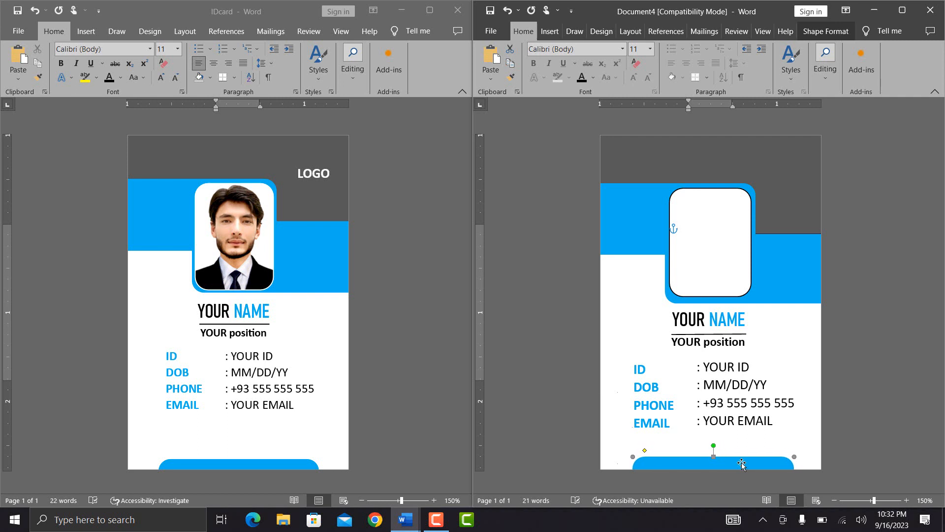
key("Down")
key("Down")
key("Left")
key("Left")
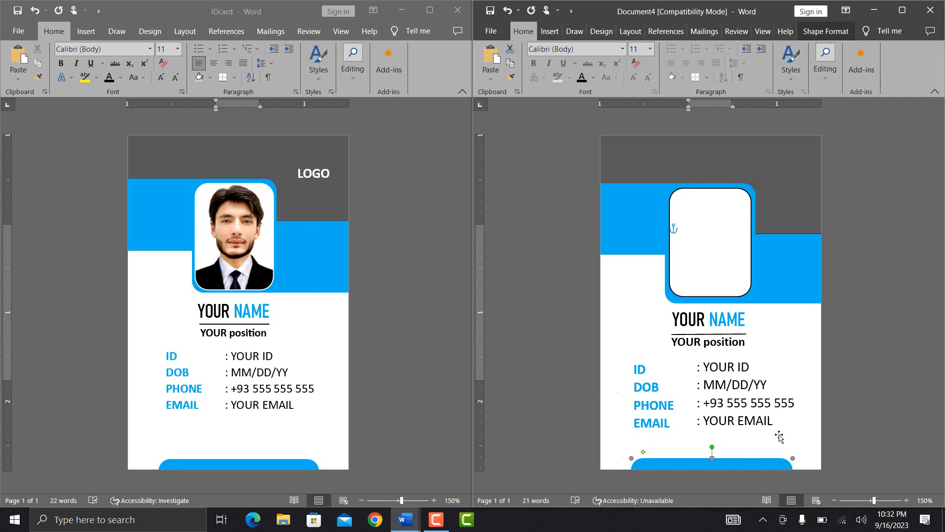
left_click(790, 438)
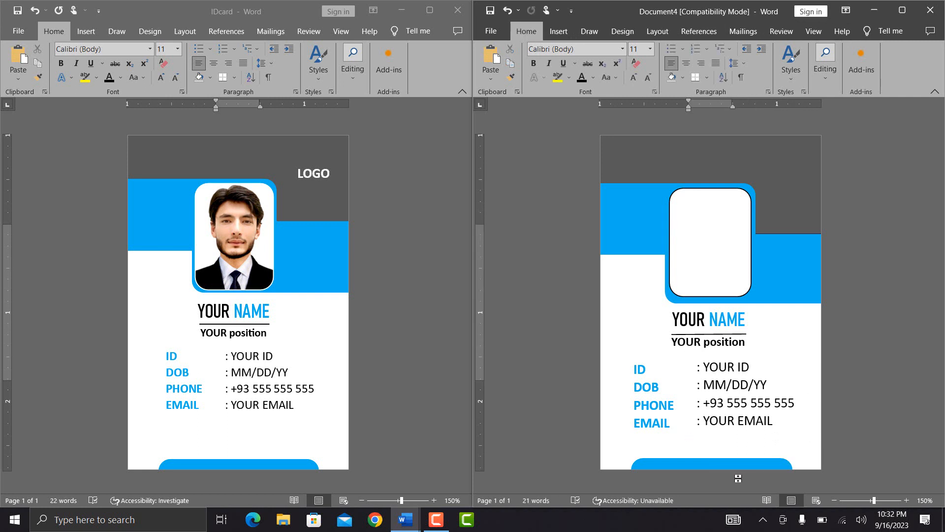
left_click(755, 465)
Step: Fill the rounded photo frame with the man's portrait picture from the computer, working offline
left_click(696, 276)
left_click(719, 229)
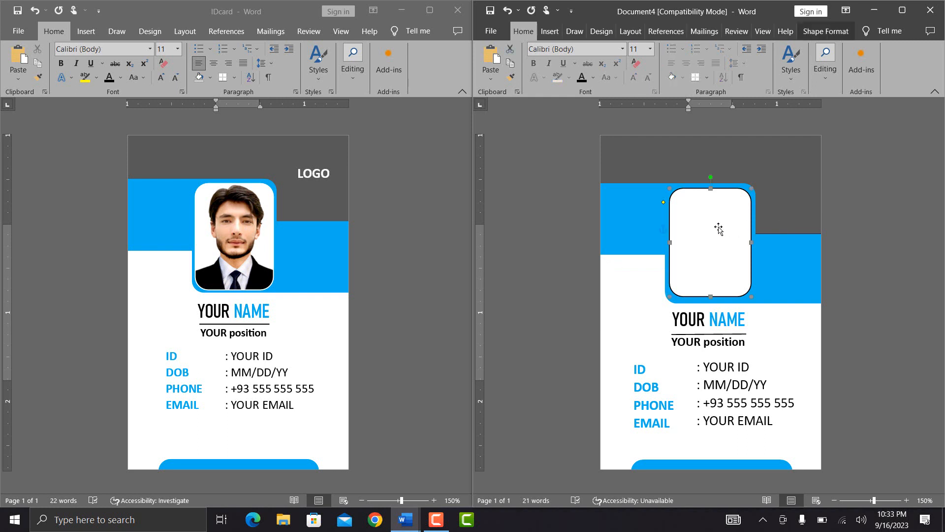
left_click(815, 32)
left_click(721, 49)
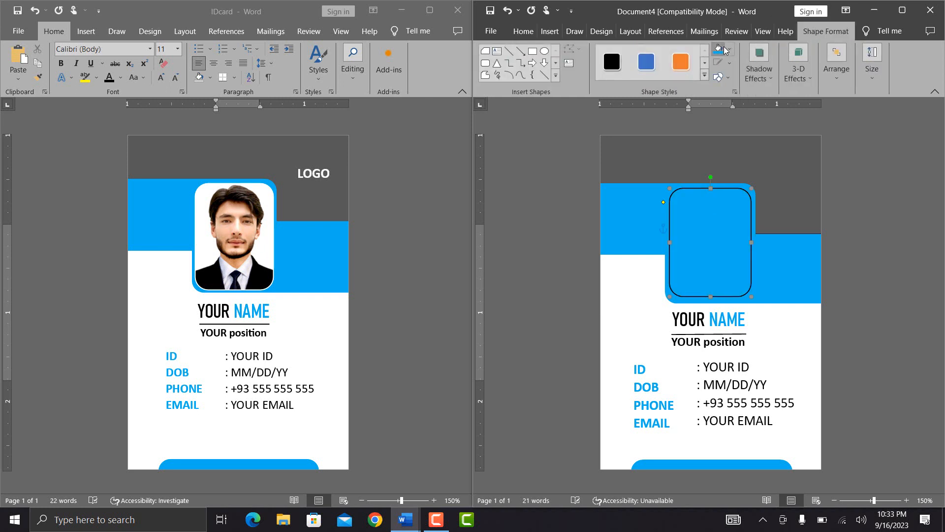
key("ctrl+z")
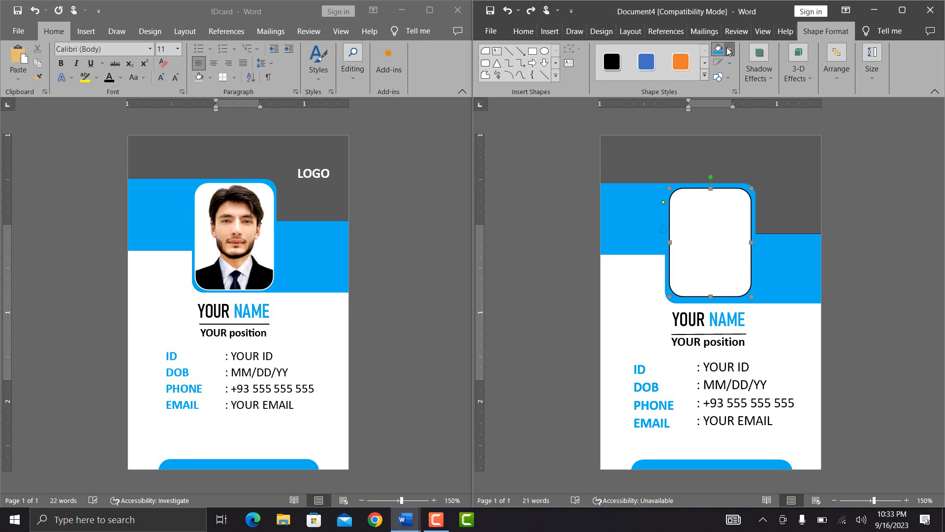
left_click(728, 49)
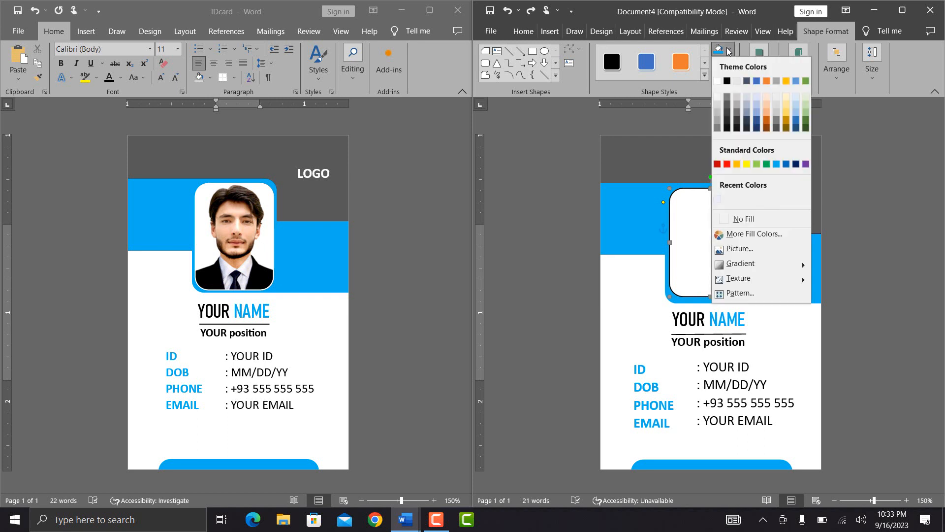
left_click(738, 249)
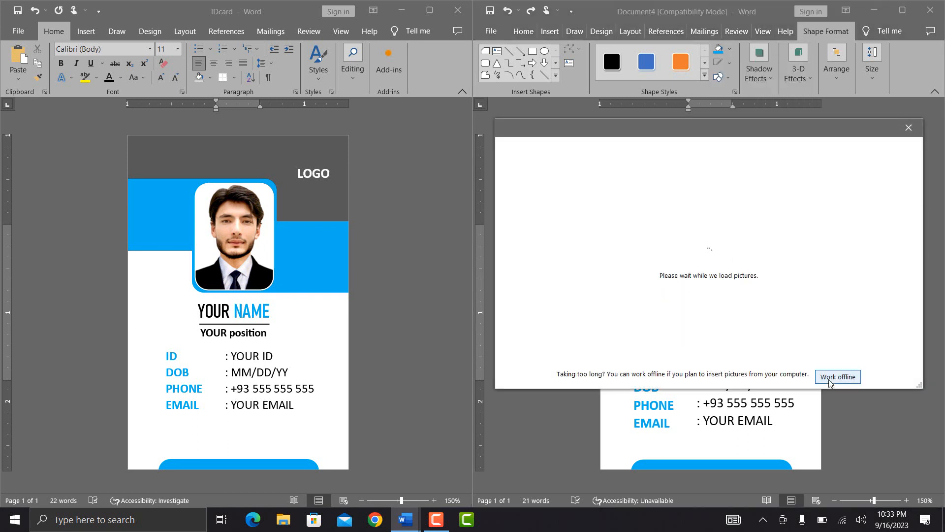
left_click(830, 377)
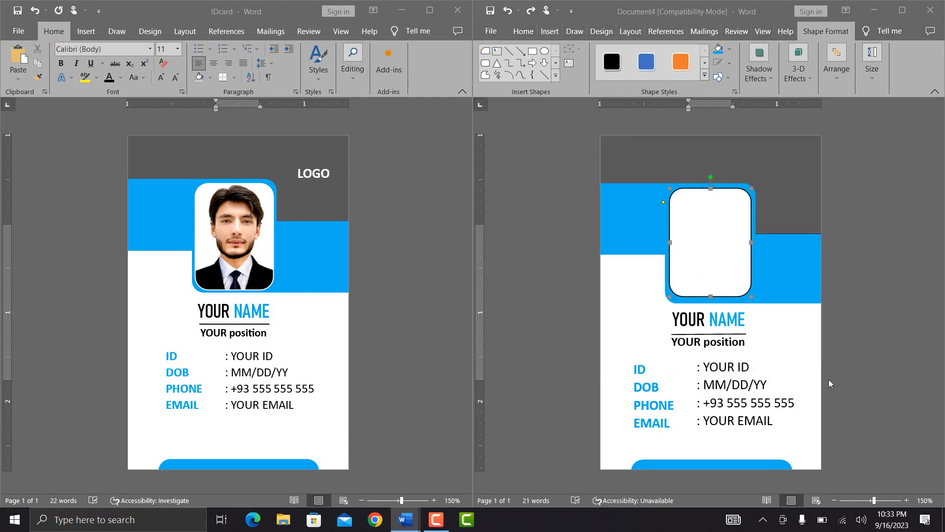
double_click(755, 98)
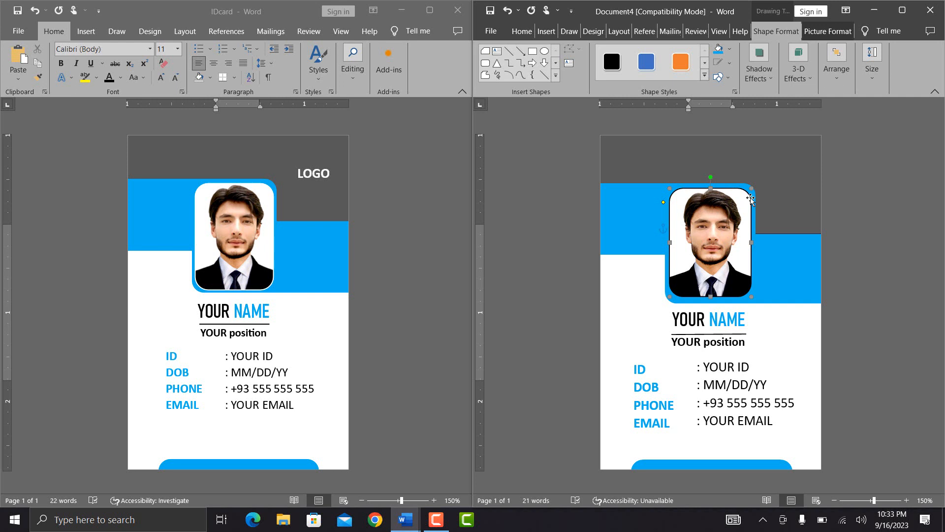
Step: Change the photo frame's outline color to white
left_click(729, 63)
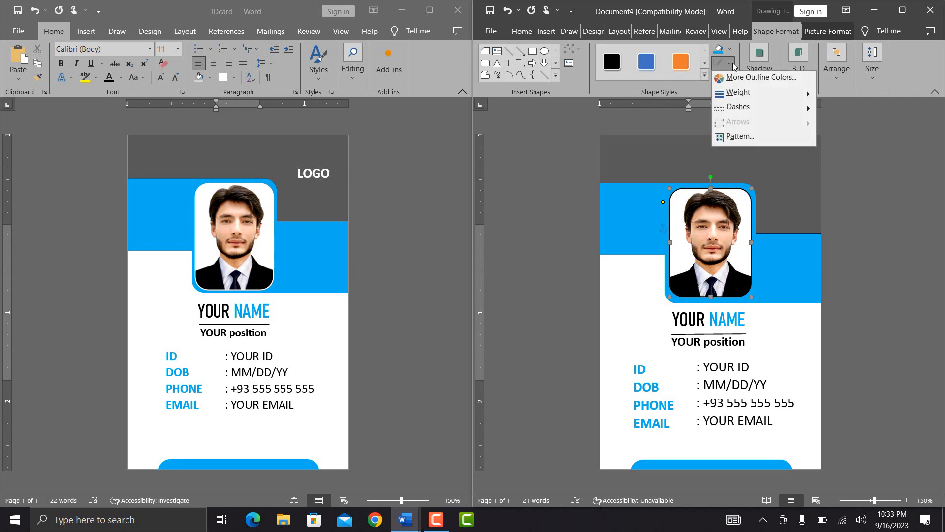
mouse_move(755, 93)
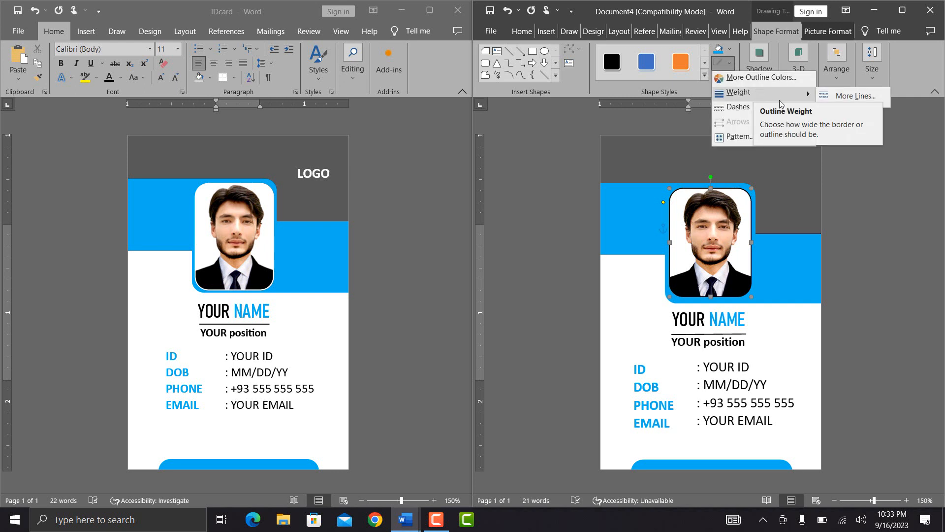
mouse_move(737, 108)
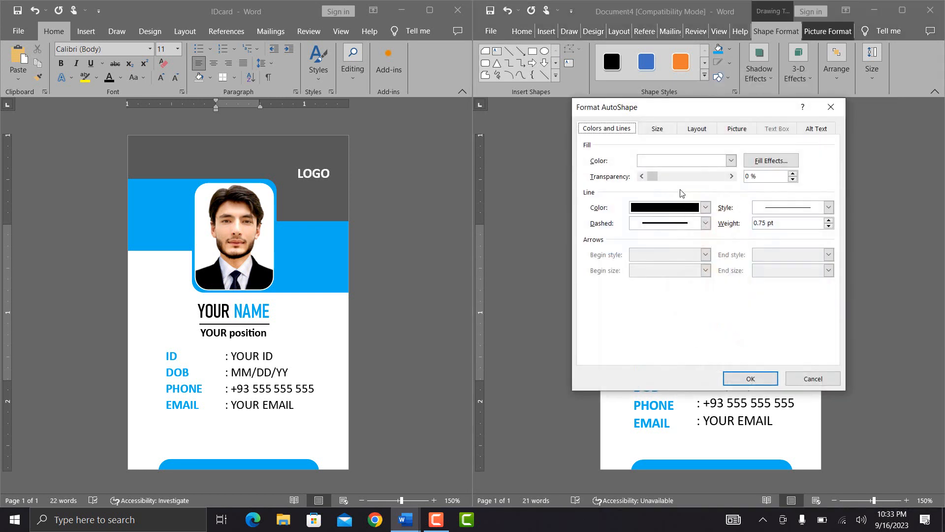
left_click(706, 207)
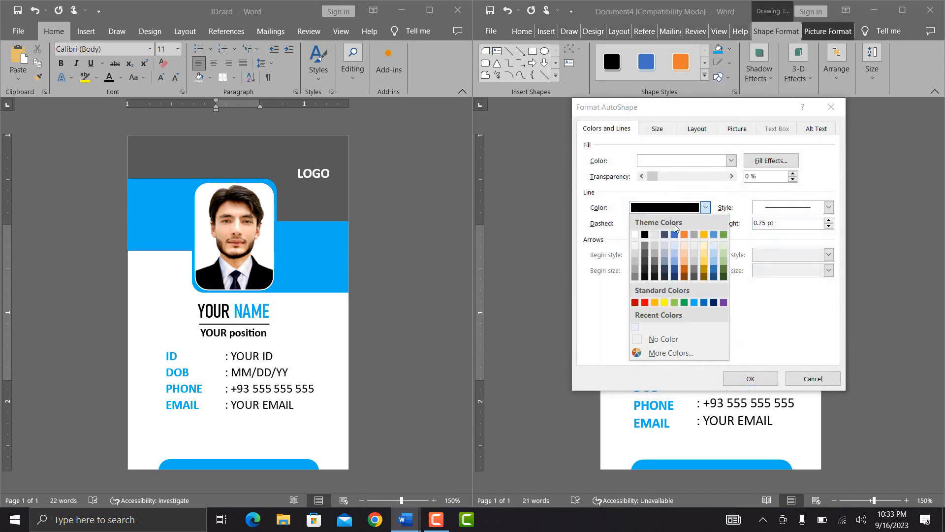
left_click(635, 234)
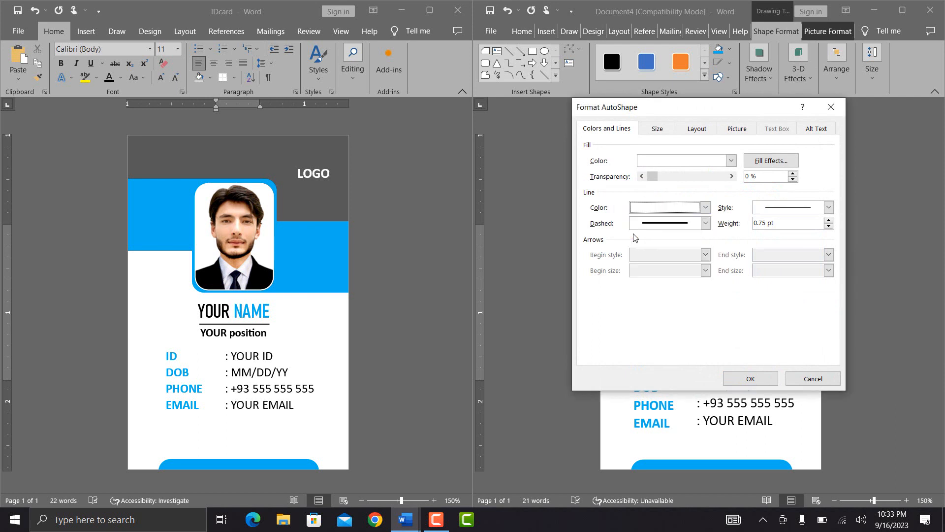
left_click(734, 378)
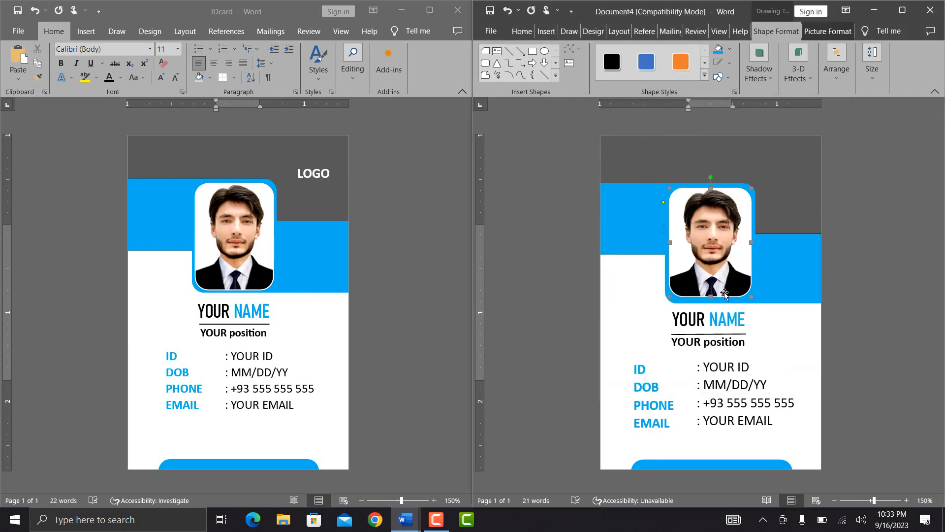
left_click(809, 310)
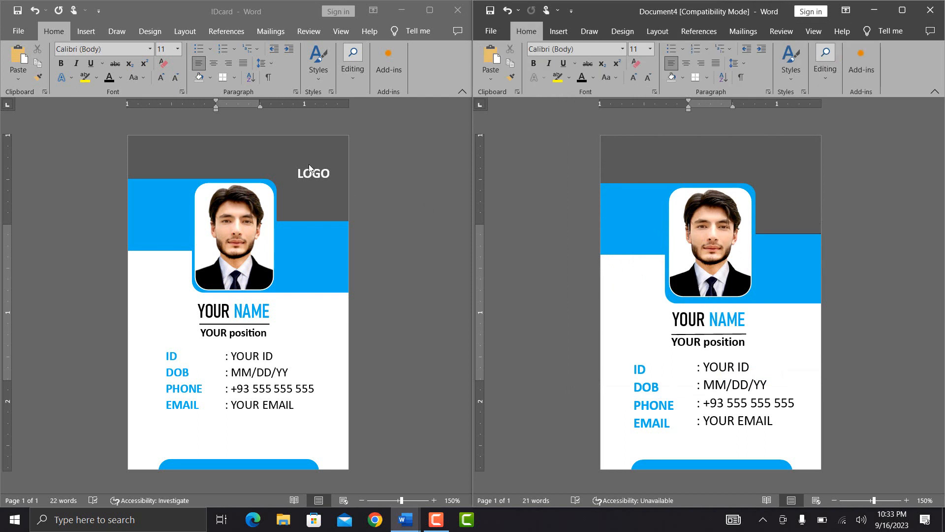
Step: Duplicate the text box containing YOUR NAME below the portrait photo
left_click(792, 176)
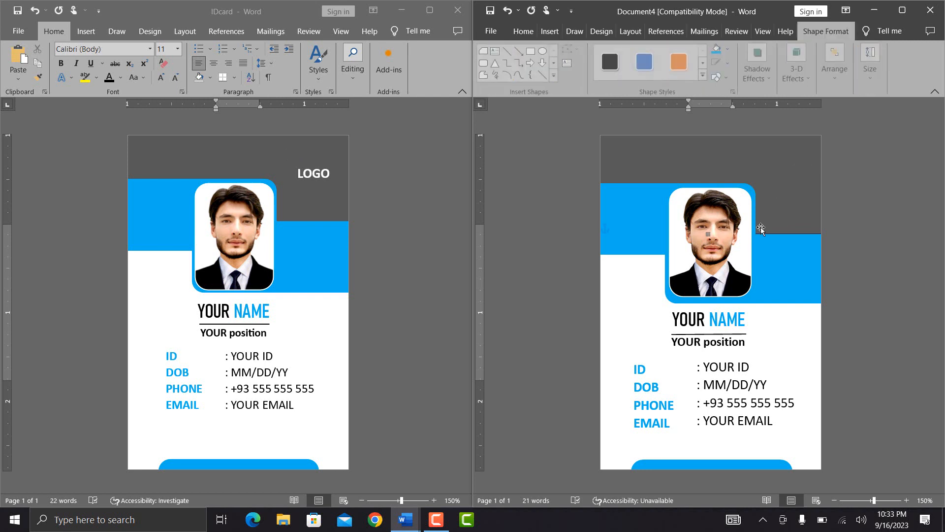
left_click(746, 317)
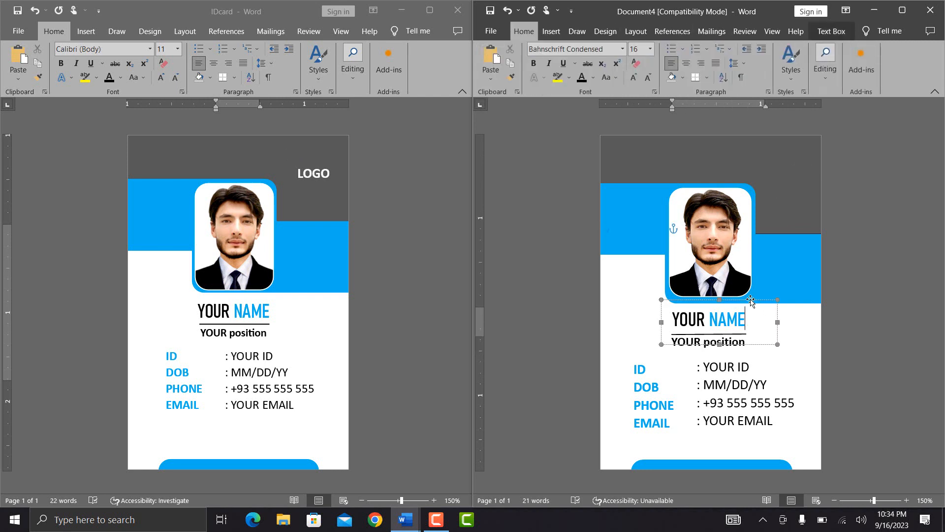
left_click(750, 300)
key("ctrl+c")
key("ctrl+v")
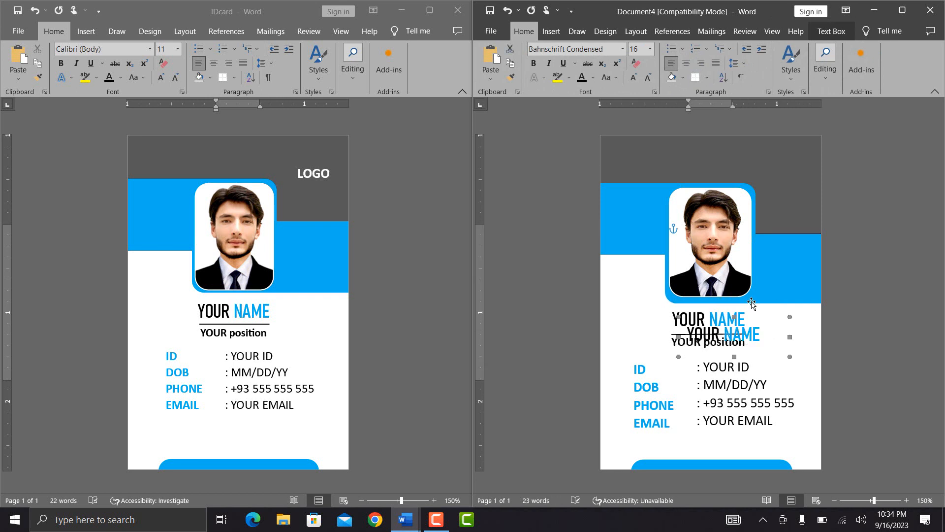
Step: Replace the text in the duplicated text box with LOGO
left_click(758, 335)
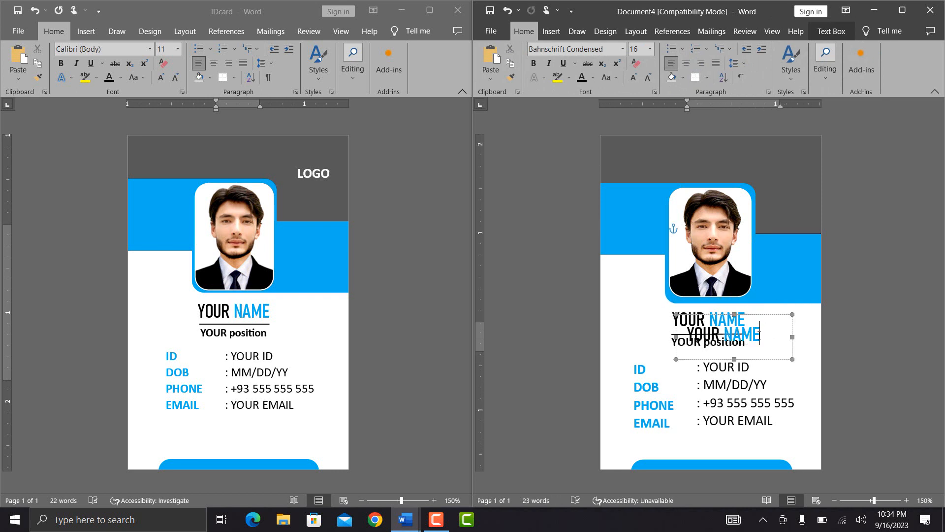
key("BackSpace")
key("BackSpace")
key("BackSpace")
key("BackSpace")
key("BackSpace")
key("BackSpace")
key("BackSpace")
key("BackSpace")
key("BackSpace")
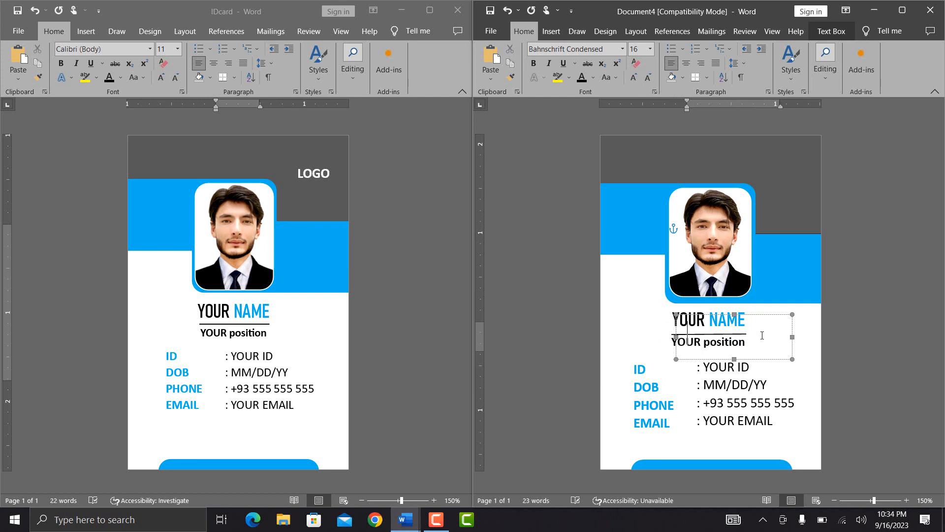
type("LOGO")
Step: Color the LOGO text white, then narrow its text box and place it on the dark grey header, above and beside the photo
left_click_drag(747, 337, 677, 334)
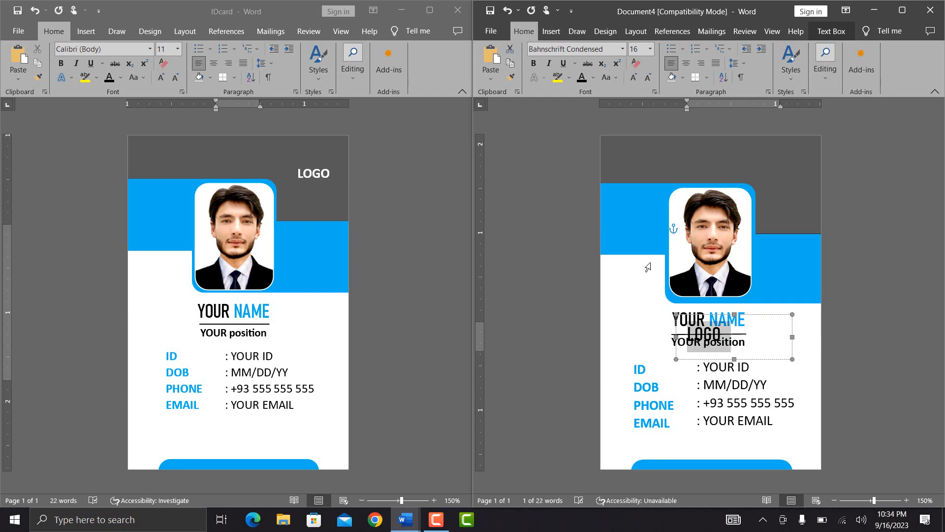
left_click(596, 80)
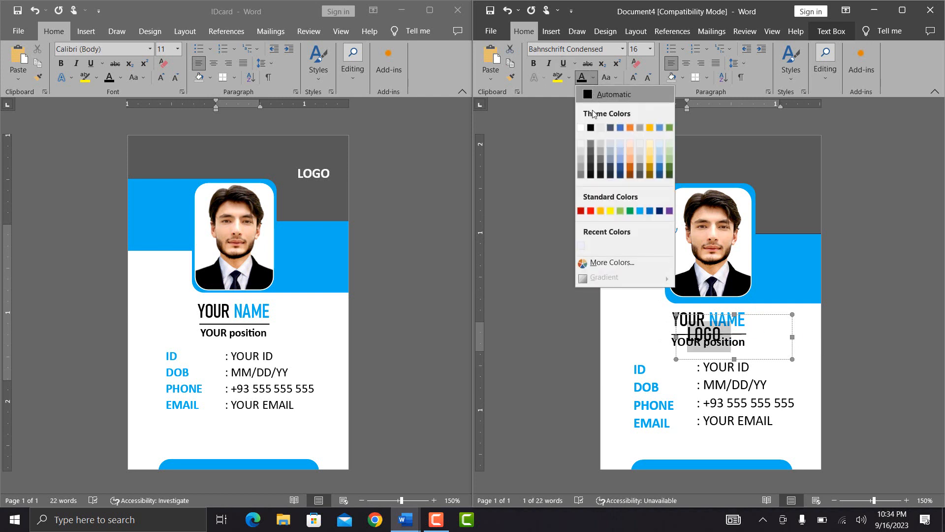
left_click(585, 129)
mouse_move(792, 337)
left_mouse_down()
mouse_move(747, 336)
mouse_move(733, 295)
mouse_move(803, 162)
left_mouse_up()
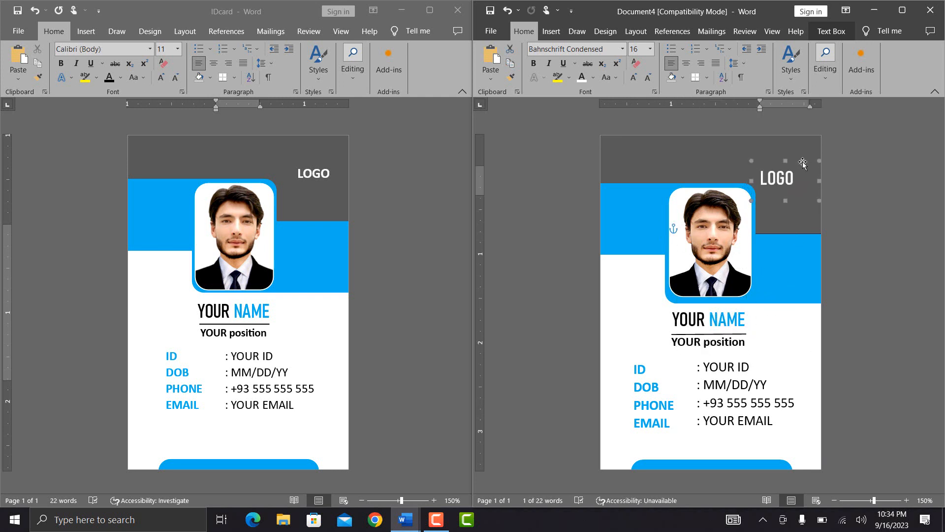
Step: Nudge the lower blue rounded shape behind the photo slightly upward
left_click(686, 296)
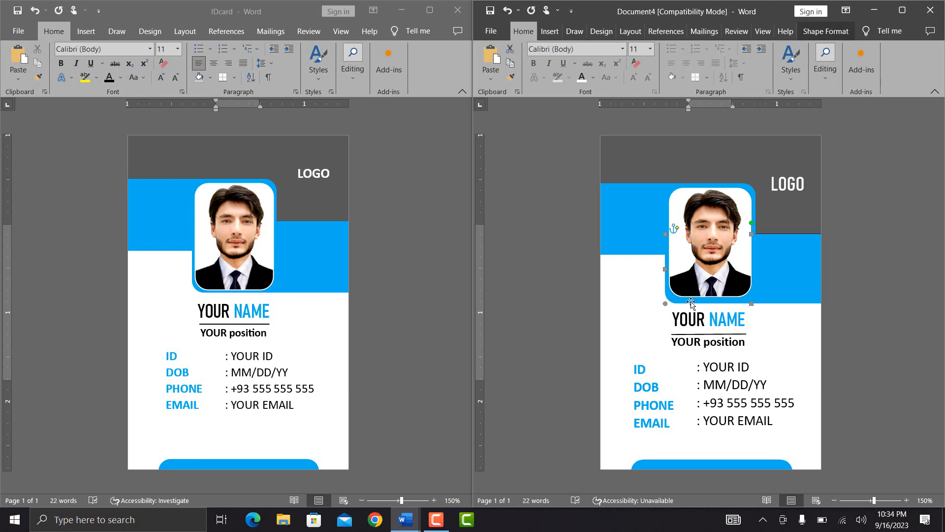
key("Up")
key("Up")
key("Up")
key("Up")
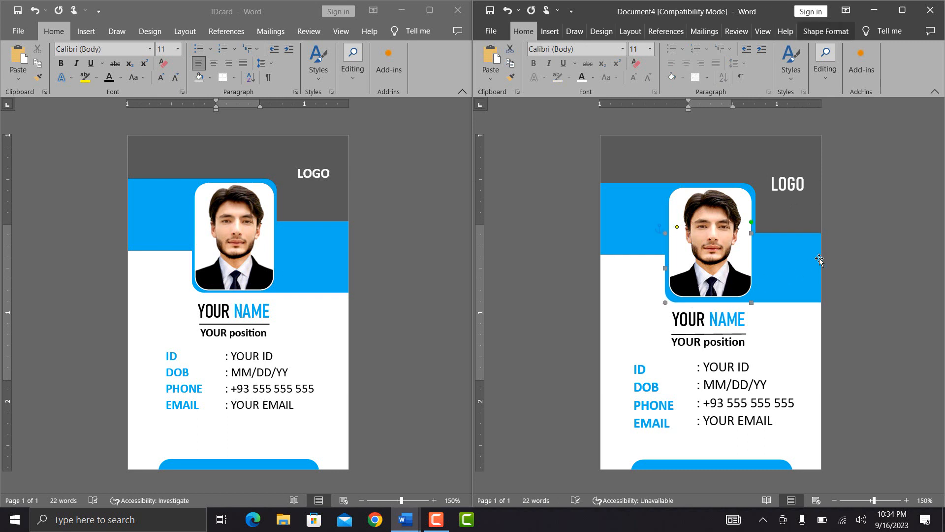
Step: Nudge the upper blue shape slightly down and left, and the lower blue shape slightly right, to even the border around the photo
left_click(754, 216)
key("Down")
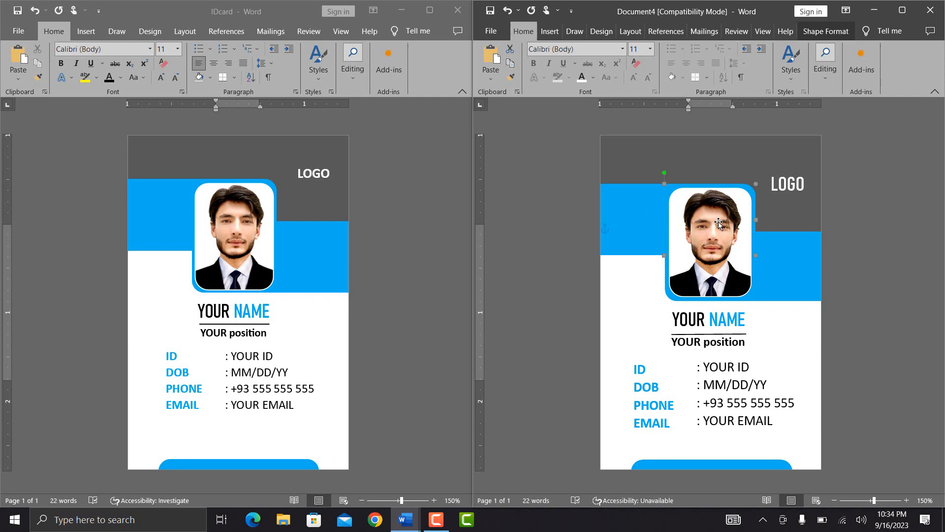
key("Left")
left_click(786, 263)
key("Right")
left_click(913, 247)
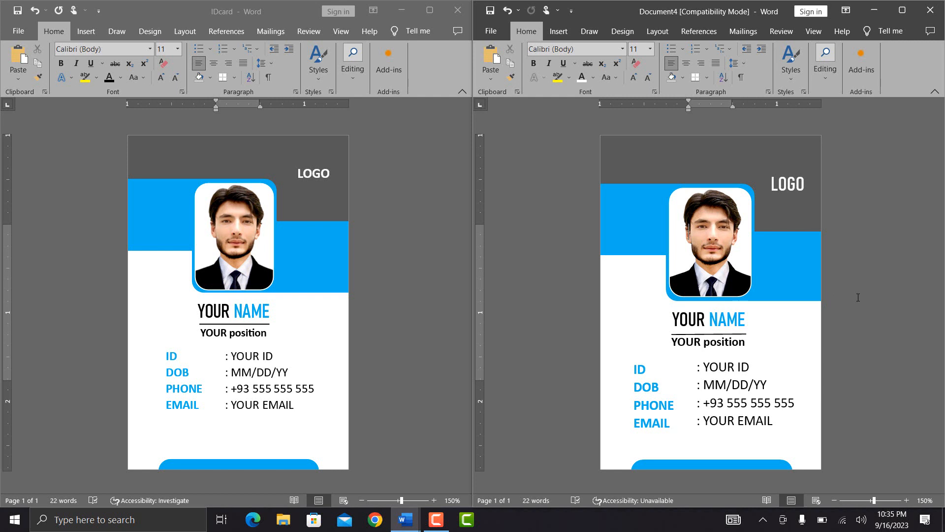
key("F10")
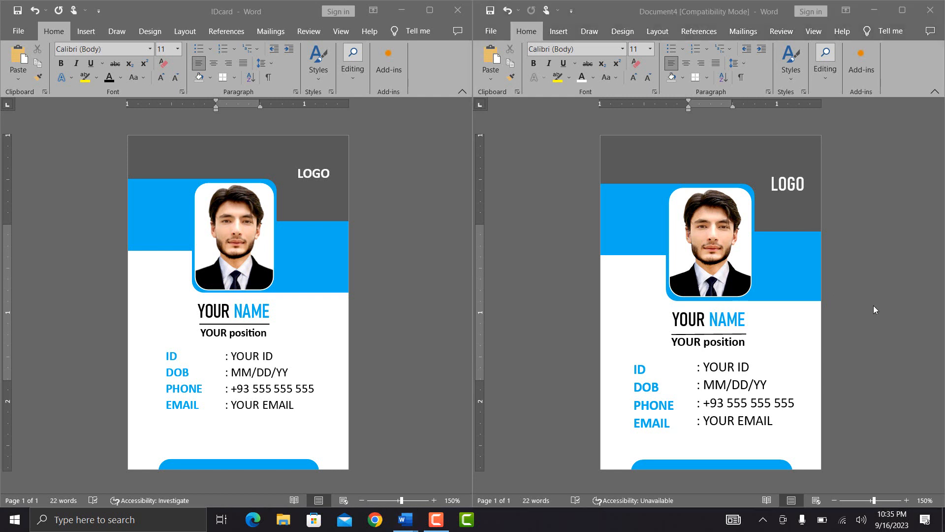